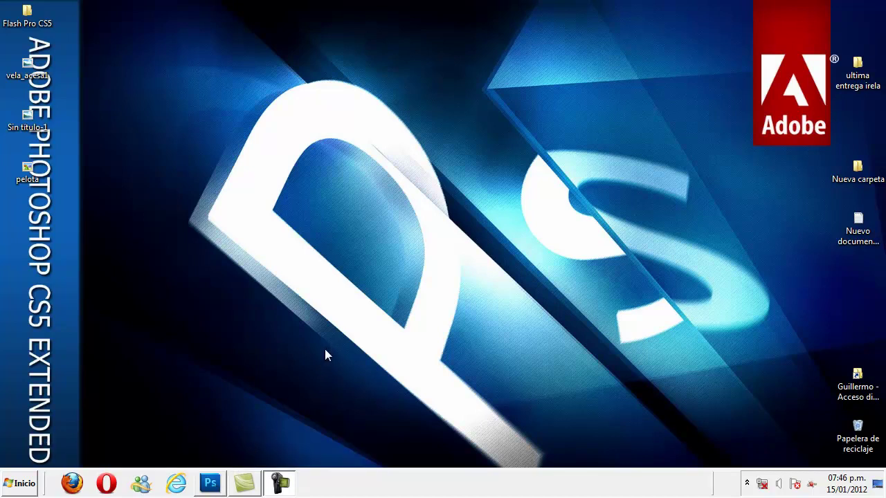
- Bring the gato.psd Photoshop window back up from the taskbar
{"action": "left_click", "coordinate": [211, 488]}
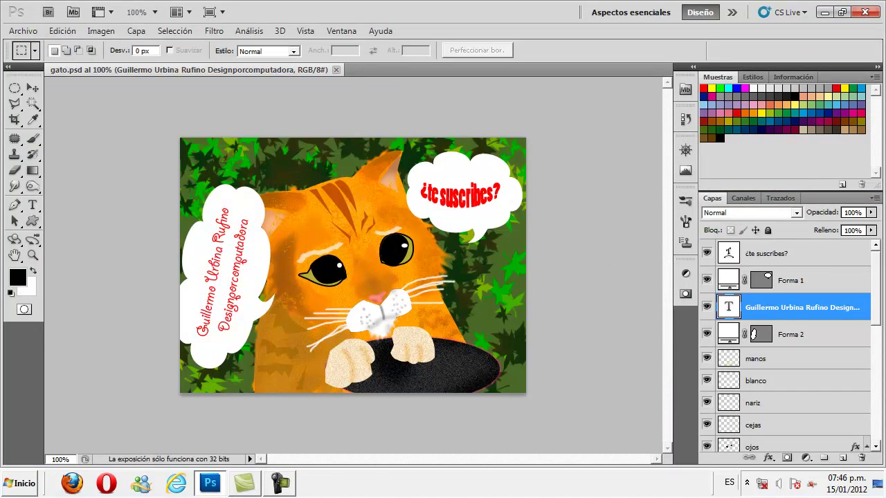
- Hide the leafy background, orange cat, shading and ¿te suscribes? text layers, keeping only Fondo visible
{"action": "left_click_drag", "start_coordinate": [881, 290], "coordinate": [876, 408]}
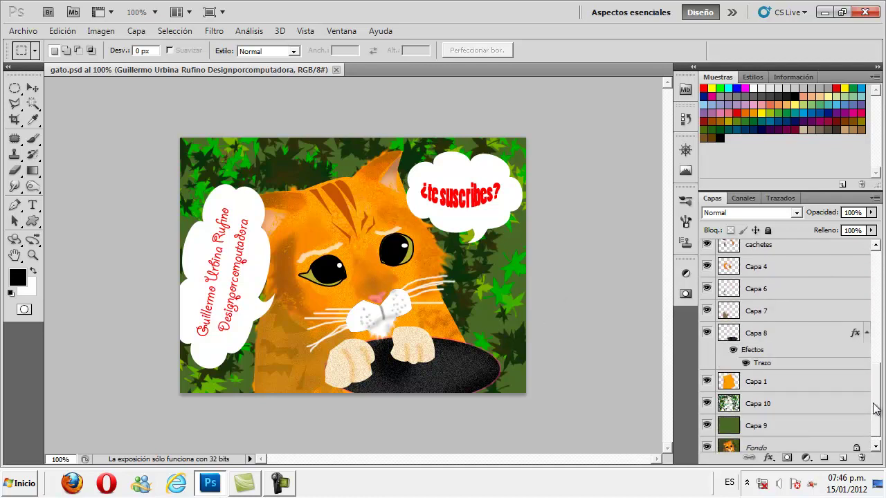
{"action": "left_click_drag", "start_coordinate": [707, 426], "coordinate": [706, 381]}
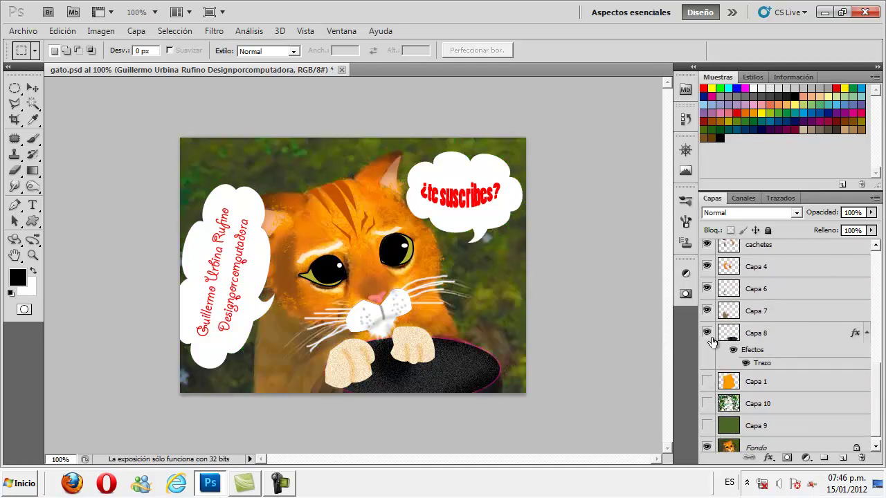
{"action": "mouse_move", "coordinate": [713, 340]}
{"action": "left_mouse_down"}
{"action": "mouse_move", "coordinate": [707, 247]}
{"action": "mouse_move", "coordinate": [720, 376]}
{"action": "mouse_move", "coordinate": [708, 244]}
{"action": "mouse_move", "coordinate": [706, 329]}
{"action": "mouse_move", "coordinate": [704, 262]}
{"action": "left_mouse_up"}
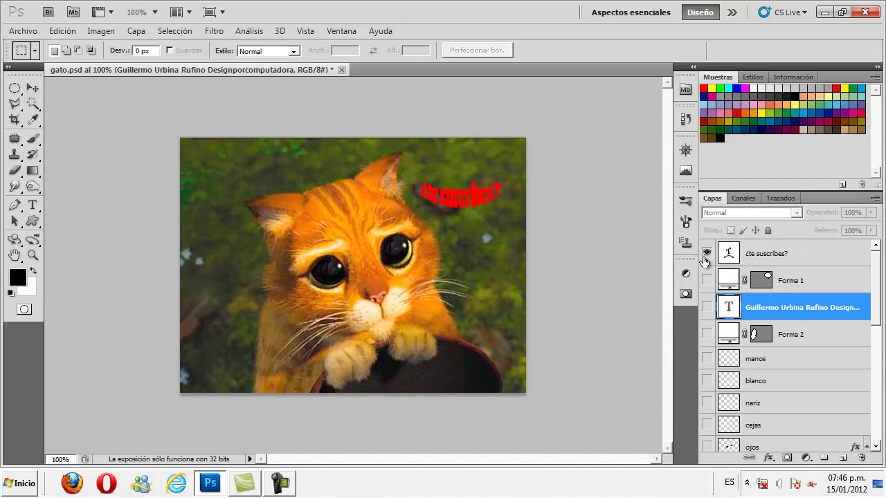
{"action": "left_click", "coordinate": [706, 257]}
{"action": "left_click", "coordinate": [881, 357]}
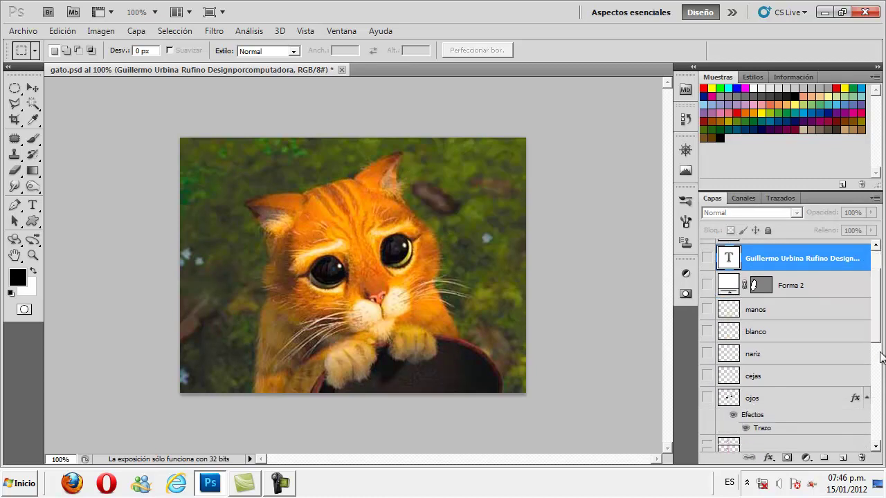
{"action": "left_click_drag", "start_coordinate": [880, 356], "coordinate": [876, 446]}
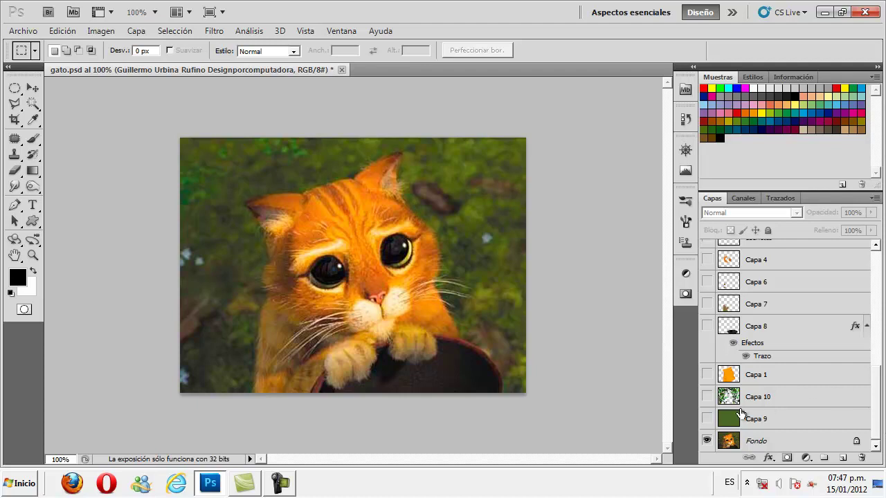
- Show Capa 1's orange cat silhouette over the photo and make it the active layer
{"action": "left_click", "coordinate": [706, 375]}
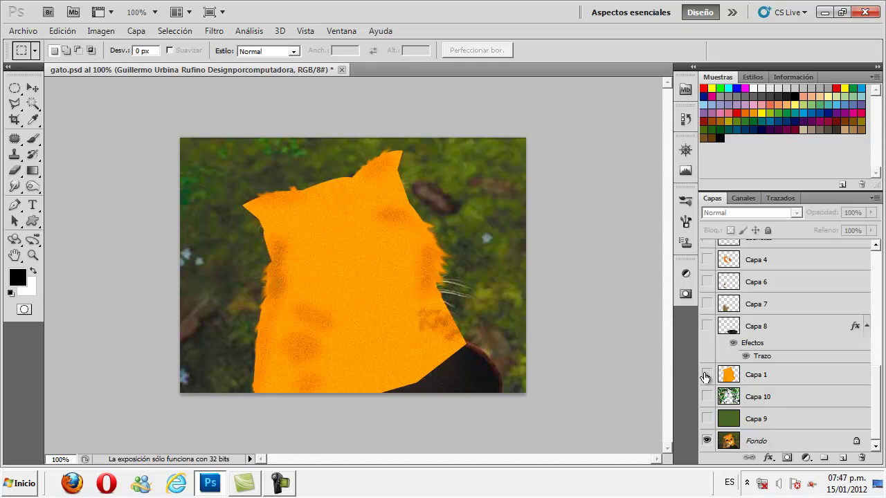
{"action": "left_click", "coordinate": [706, 375]}
{"action": "left_click", "coordinate": [33, 186]}
{"action": "left_click", "coordinate": [67, 200]}
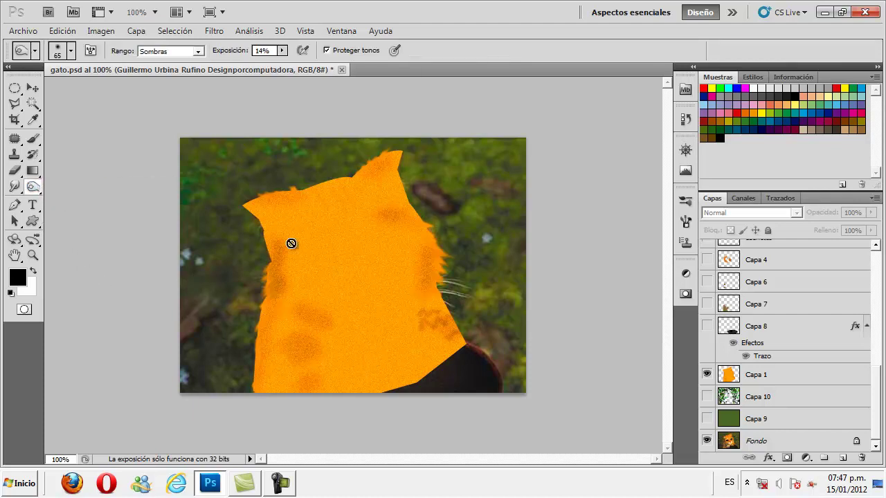
{"action": "left_click", "coordinate": [722, 368]}
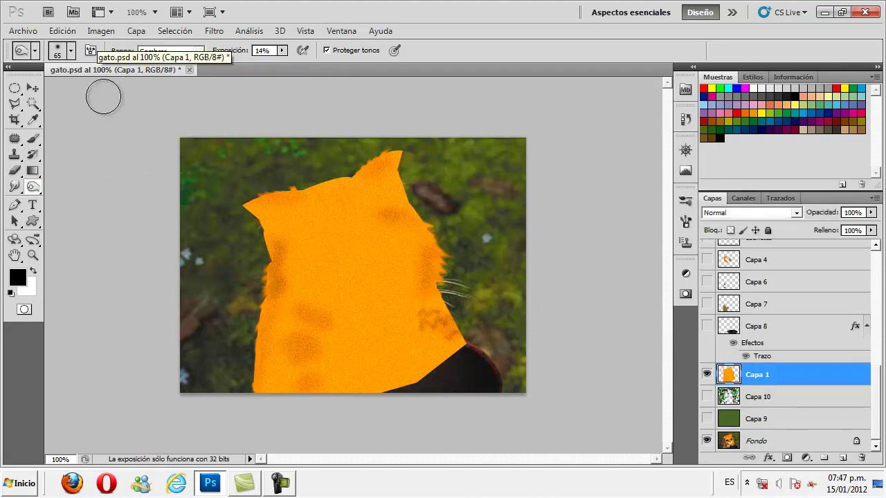
- Darken the silhouette's right edge with the Burn tool
{"action": "left_click", "coordinate": [33, 187]}
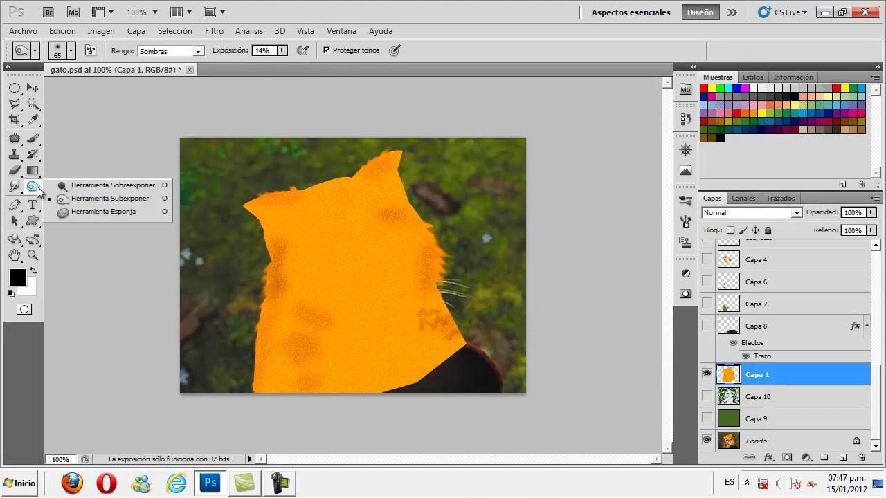
{"action": "left_click", "coordinate": [75, 203]}
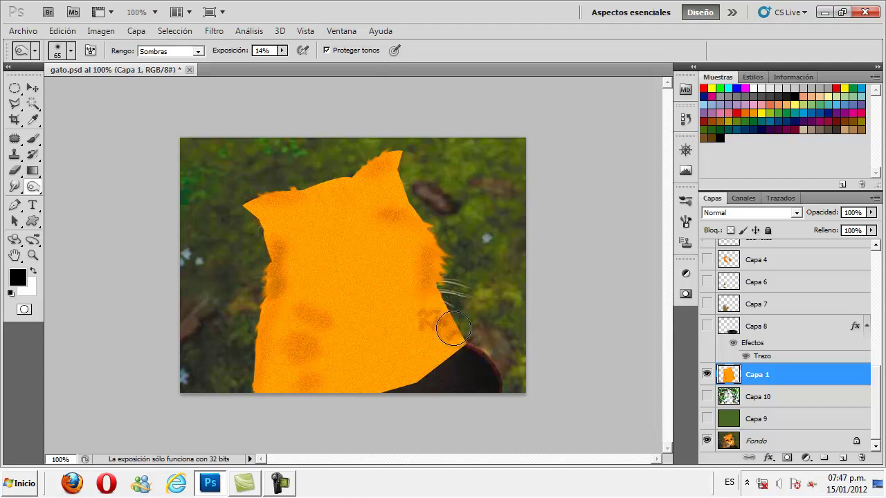
{"action": "left_click_drag", "start_coordinate": [433, 265], "coordinate": [425, 216]}
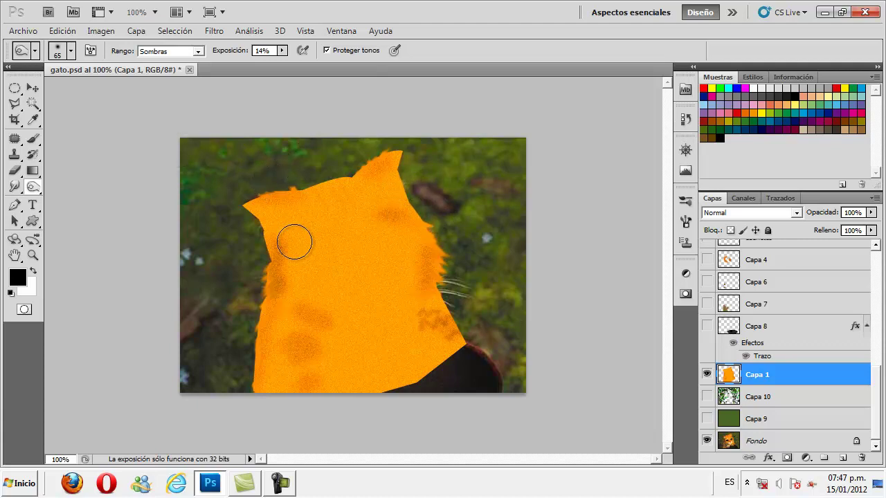
{"action": "left_click", "coordinate": [33, 88]}
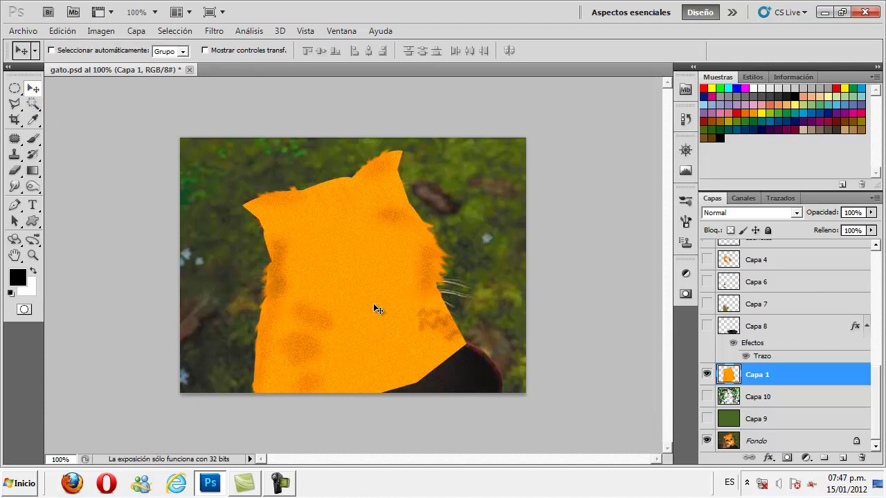
{"action": "left_click", "coordinate": [214, 32]}
{"action": "mouse_move", "coordinate": [225, 248]}
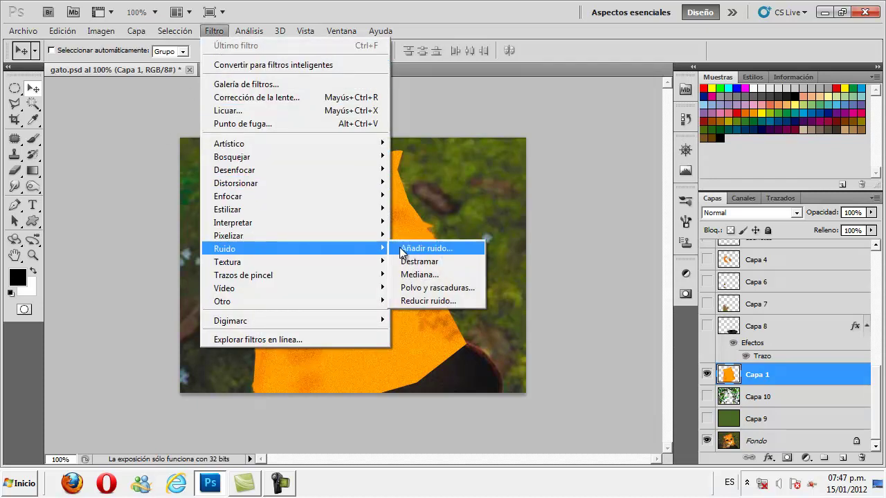
{"action": "left_click", "coordinate": [426, 248]}
{"action": "mouse_move", "coordinate": [598, 171]}
{"action": "left_mouse_down"}
{"action": "mouse_move", "coordinate": [637, 141]}
{"action": "mouse_move", "coordinate": [588, 150]}
{"action": "mouse_move", "coordinate": [639, 117]}
{"action": "left_mouse_up"}
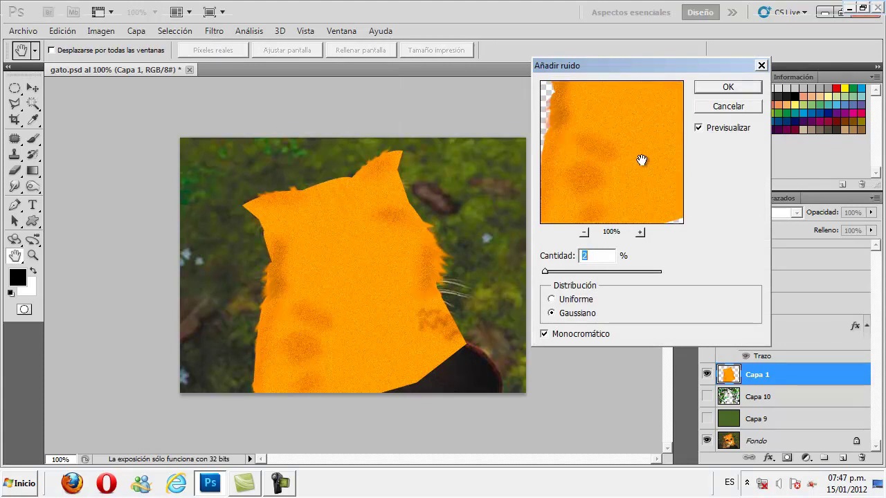
{"action": "left_click", "coordinate": [709, 111]}
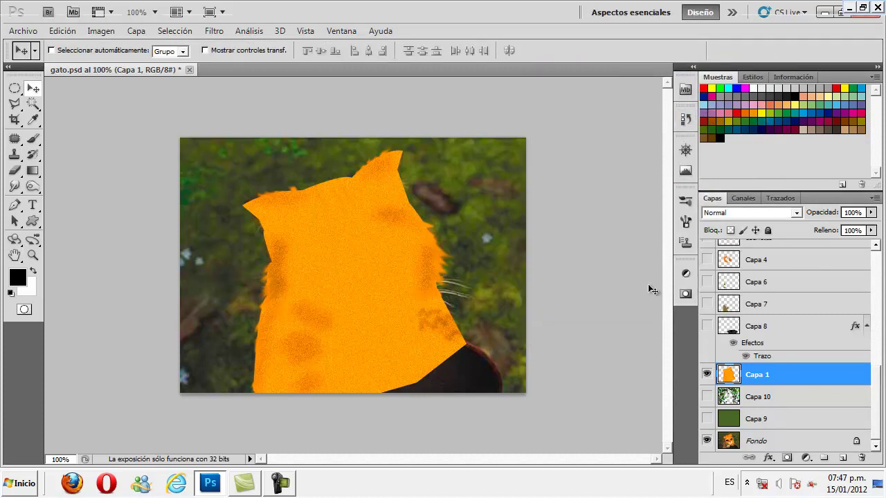
{"action": "left_click", "coordinate": [707, 374]}
{"action": "left_click", "coordinate": [707, 375]}
- Show Capa 8's black pot ellipse and stretch it slightly taller downward with Free Transform
{"action": "left_click", "coordinate": [707, 325]}
{"action": "left_click", "coordinate": [707, 325]}
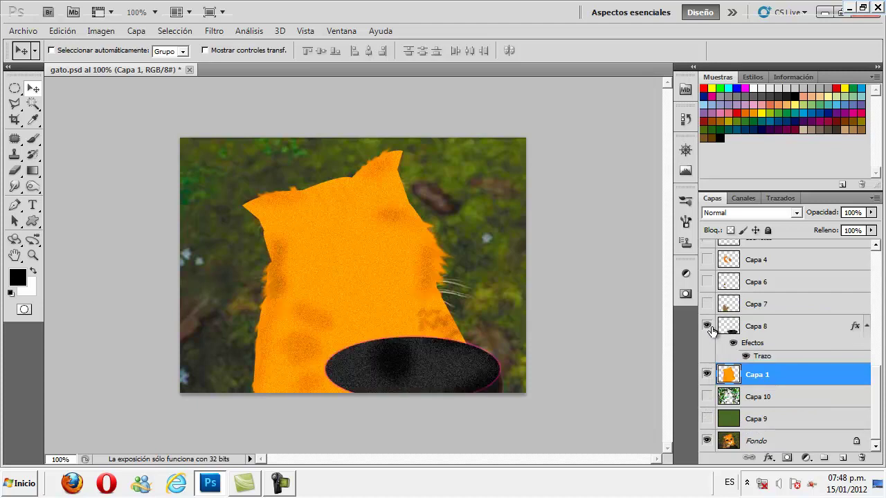
{"action": "left_click", "coordinate": [707, 325]}
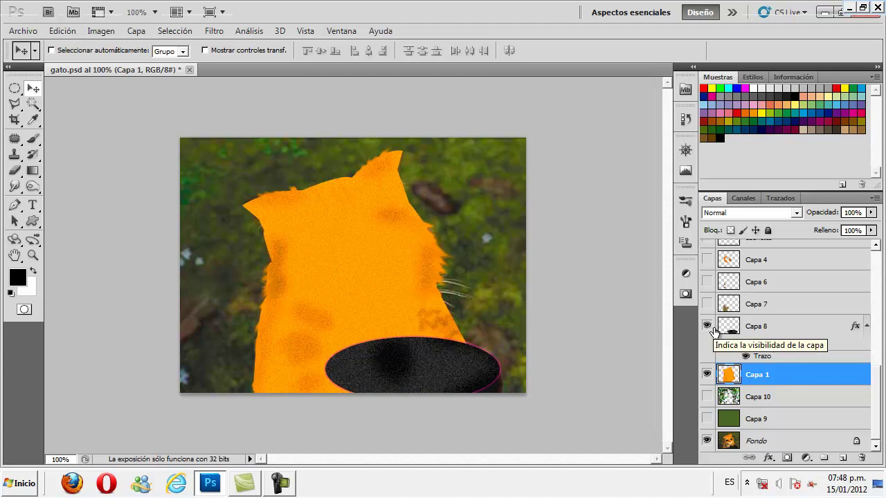
{"action": "key", "text": "ctrl+t"}
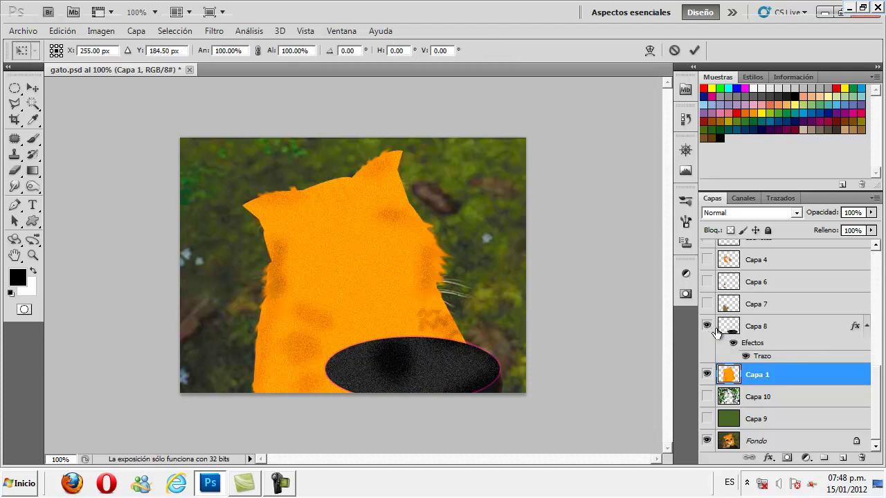
{"action": "left_click", "coordinate": [728, 327]}
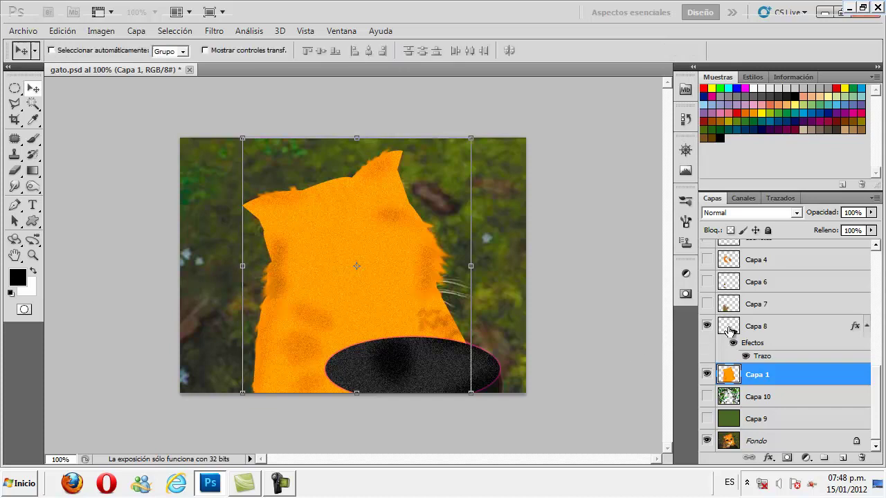
{"action": "key", "text": "ctrl+t"}
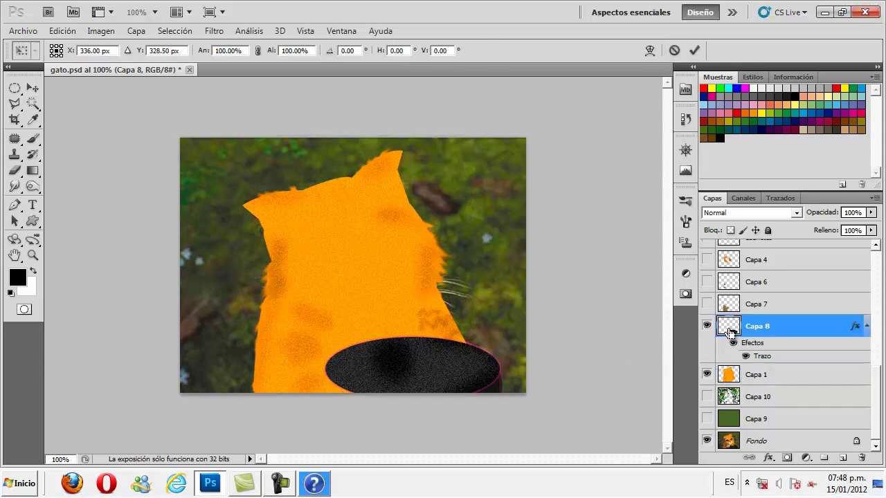
{"action": "left_click_drag", "start_coordinate": [413, 393], "coordinate": [414, 403]}
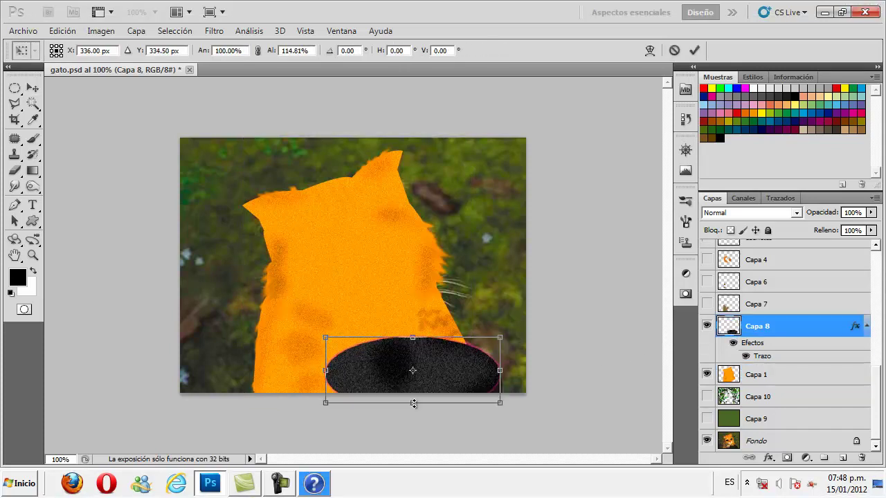
{"action": "key", "text": "Return"}
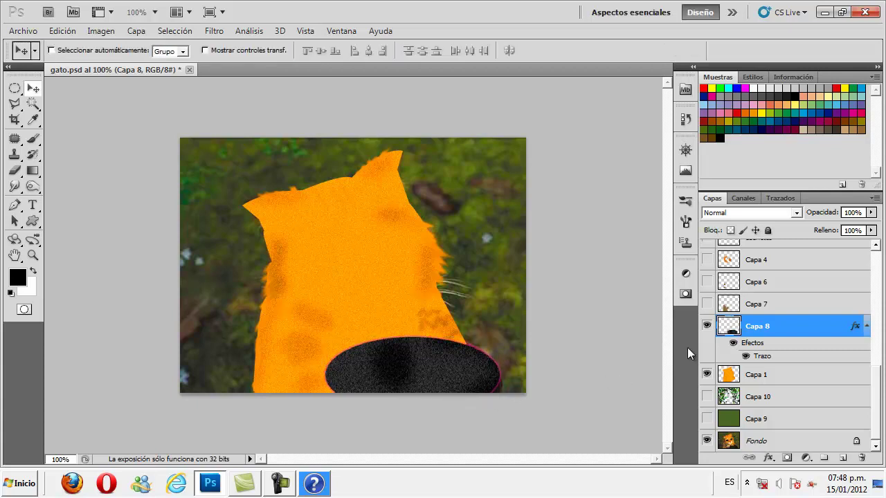
- Check the pot ellipse with other layers hidden, then nudge it slightly right
{"action": "left_click", "coordinate": [707, 375]}
{"action": "left_click", "coordinate": [707, 325]}
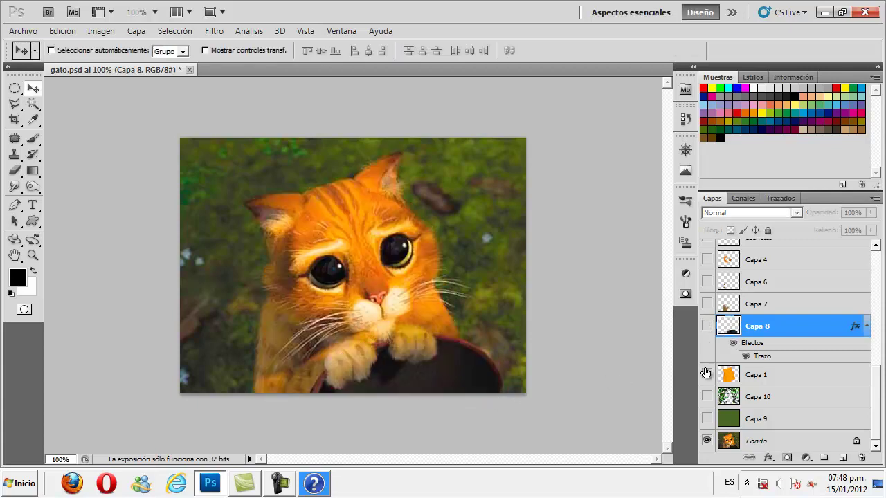
{"action": "left_click", "coordinate": [708, 441]}
{"action": "left_click", "coordinate": [707, 326]}
{"action": "left_click", "coordinate": [706, 375]}
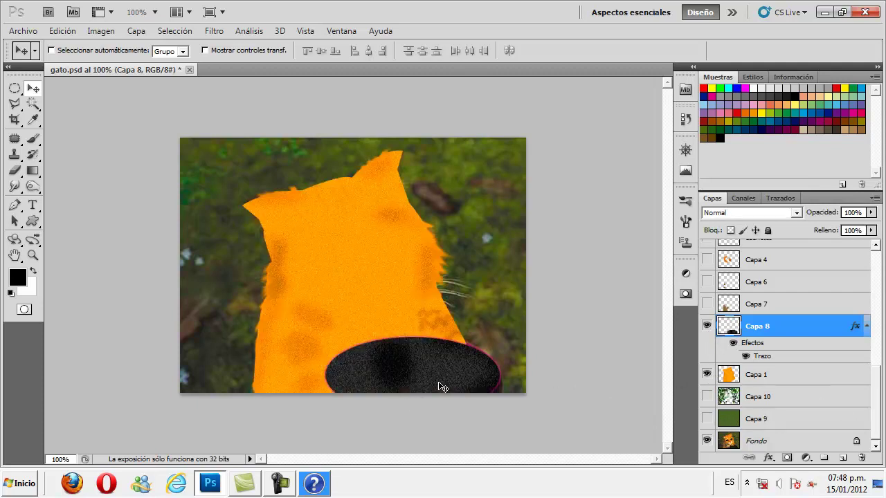
{"action": "left_click_drag", "start_coordinate": [481, 386], "coordinate": [481, 386]}
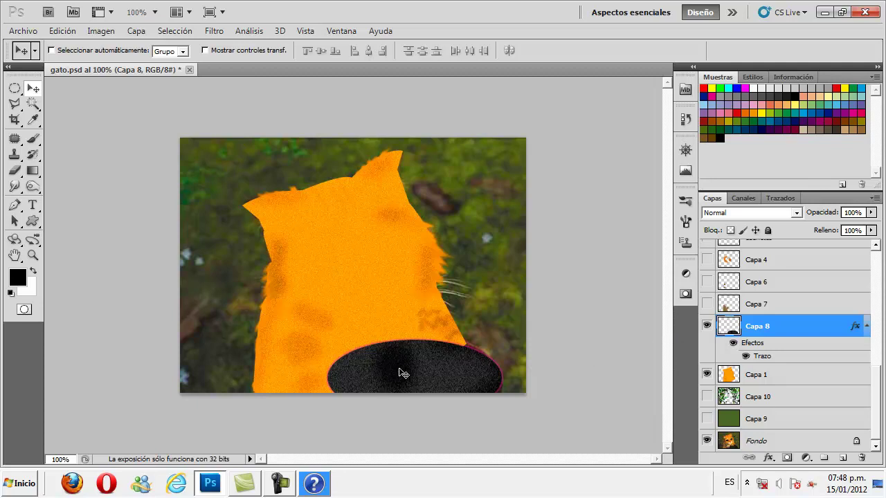
- Toggle Capa 7's shading patch on the cat's lower left to compare
{"action": "left_click", "coordinate": [707, 304]}
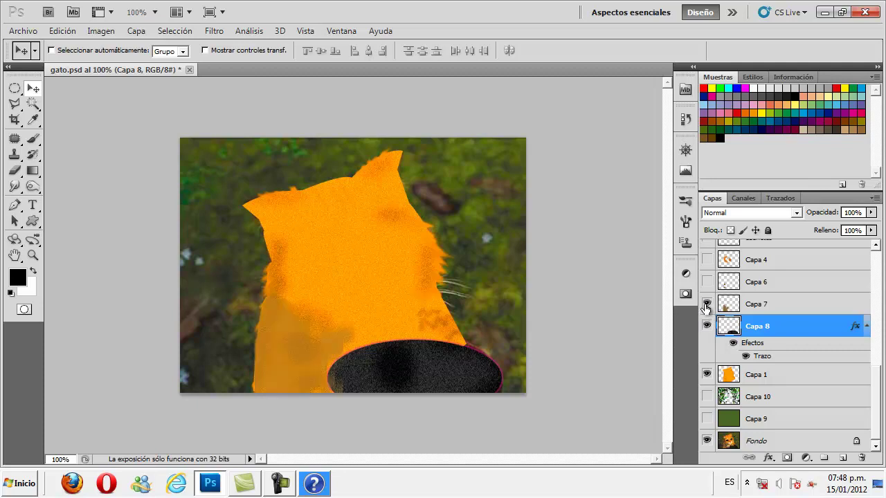
{"action": "left_click", "coordinate": [706, 304]}
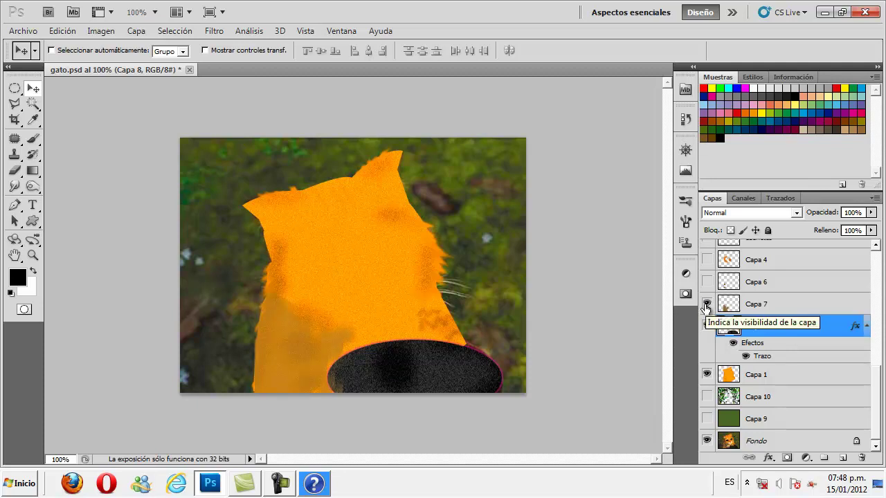
{"action": "left_click", "coordinate": [707, 304]}
{"action": "left_click", "coordinate": [717, 304]}
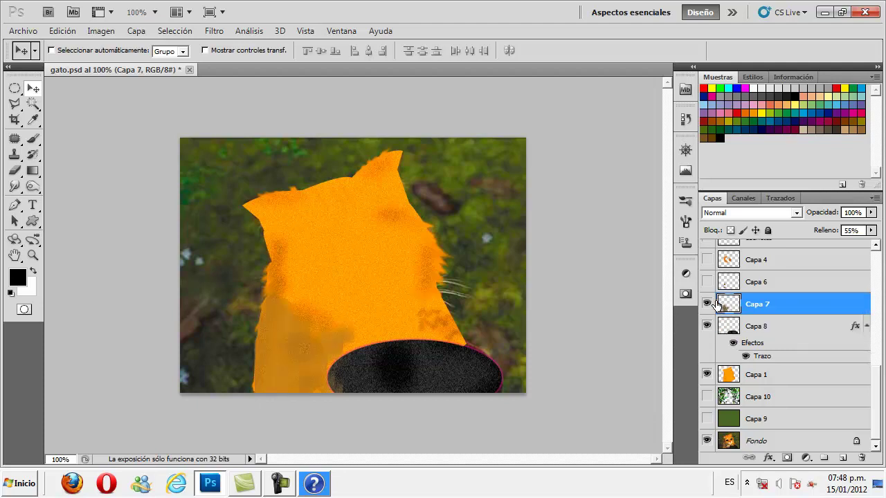
{"action": "left_click", "coordinate": [707, 304]}
{"action": "left_click", "coordinate": [707, 304]}
- Show Capa 6's darker stripes on the cat's lower left and make Capa 6 active
{"action": "left_click", "coordinate": [14, 104]}
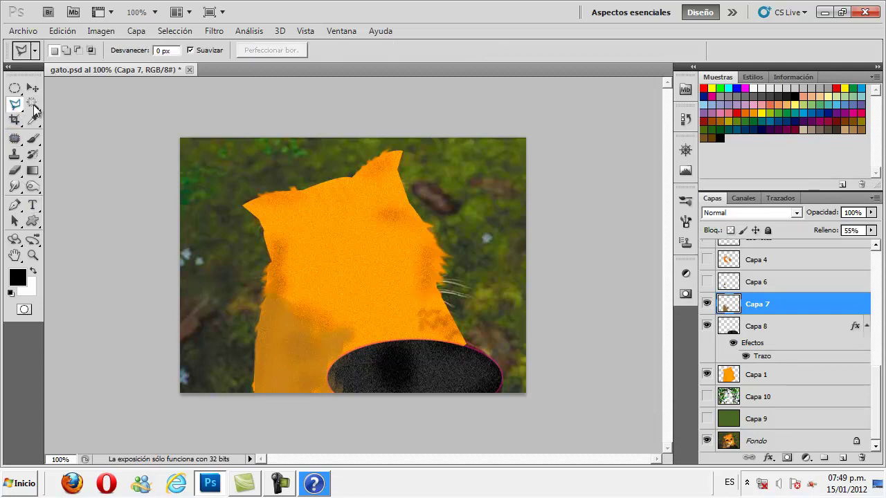
{"action": "left_click", "coordinate": [14, 205]}
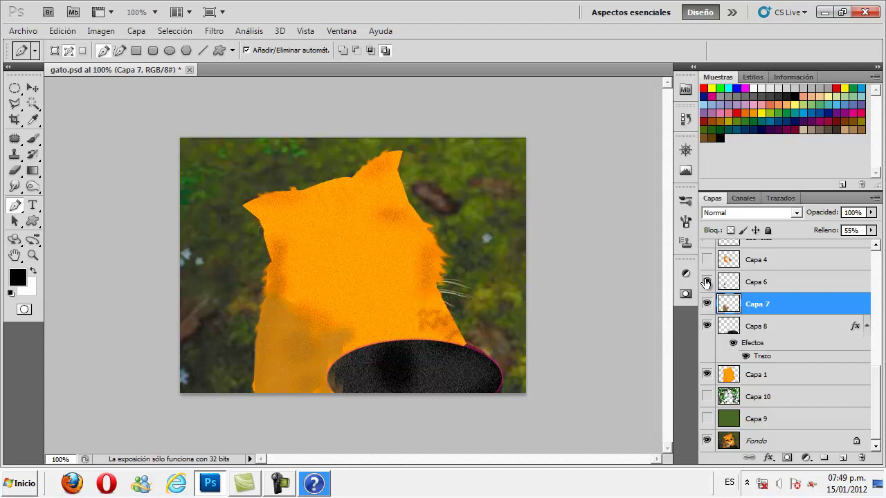
{"action": "left_click", "coordinate": [706, 282]}
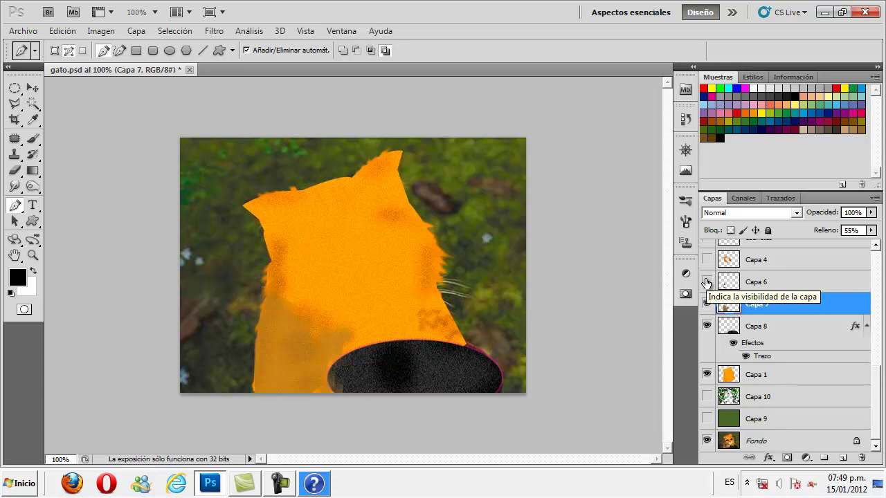
{"action": "left_click", "coordinate": [706, 282]}
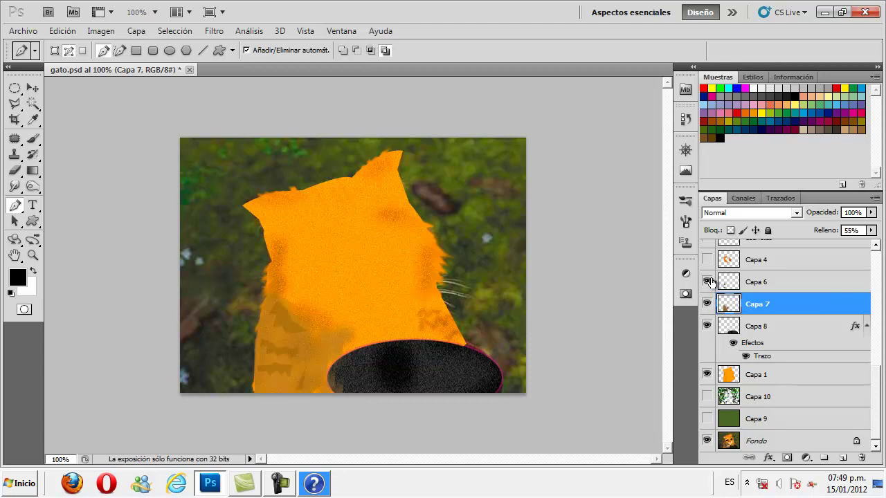
{"action": "left_click", "coordinate": [736, 282]}
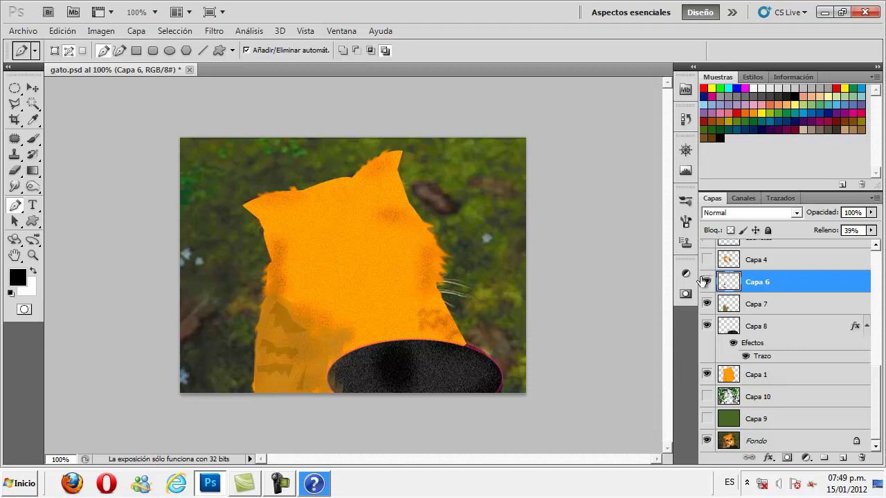
{"action": "left_click", "coordinate": [13, 108]}
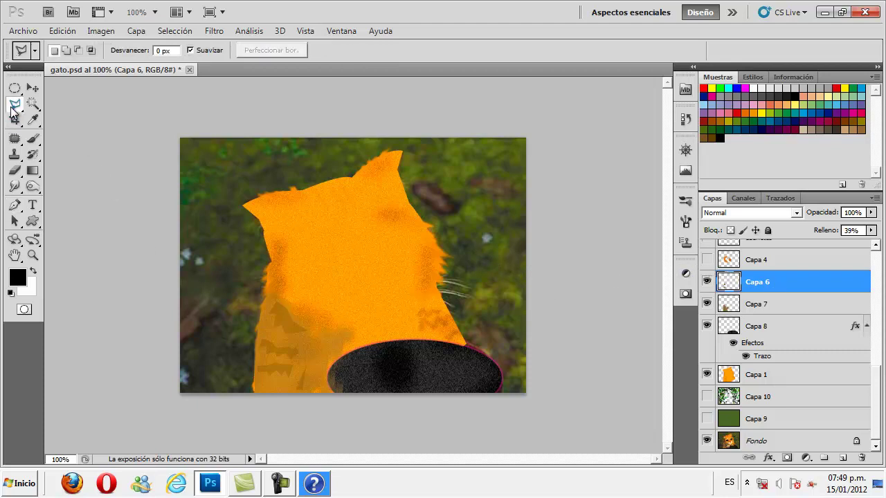
- Draw a polygonal lasso selection along the cat's edge, then deselect it
{"action": "left_click", "coordinate": [268, 312]}
{"action": "left_click", "coordinate": [270, 332]}
{"action": "left_click", "coordinate": [308, 329]}
{"action": "double_click", "coordinate": [285, 306]}
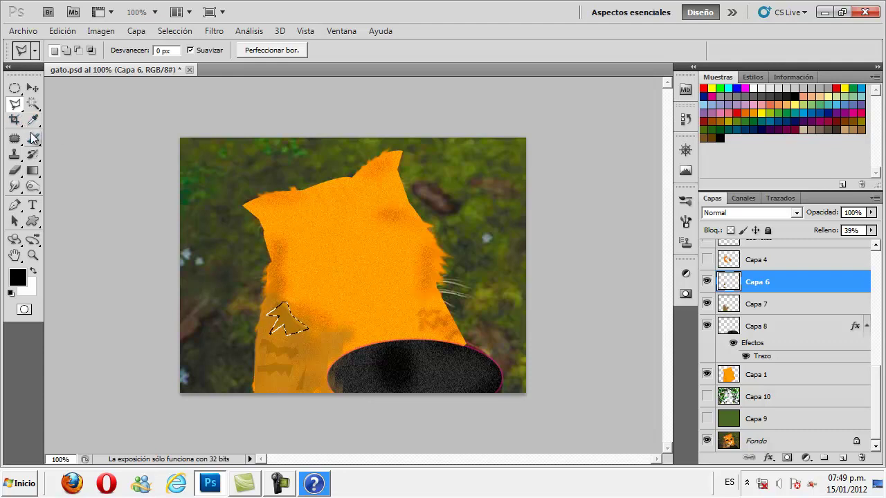
{"action": "key", "text": "Delete"}
{"action": "key", "text": "ctrl+d"}
- Show Capa 4's darker orange patches across the cat's face
{"action": "left_click", "coordinate": [14, 204]}
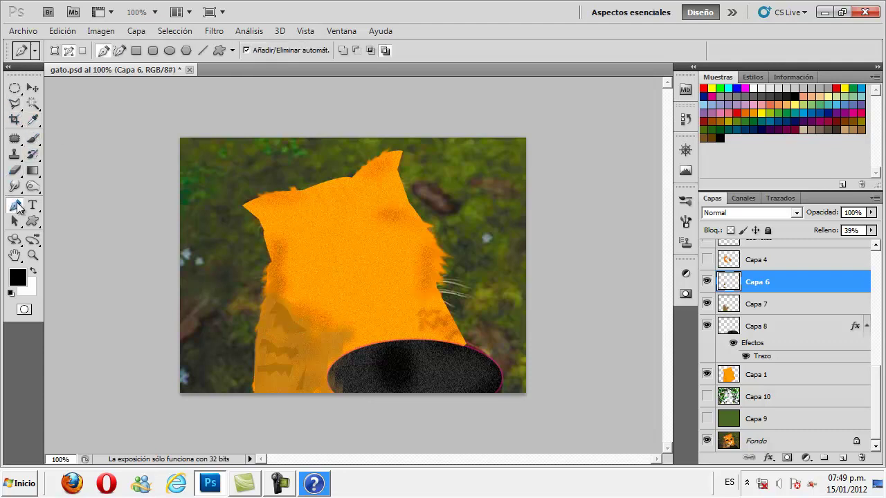
{"action": "left_click", "coordinate": [32, 88]}
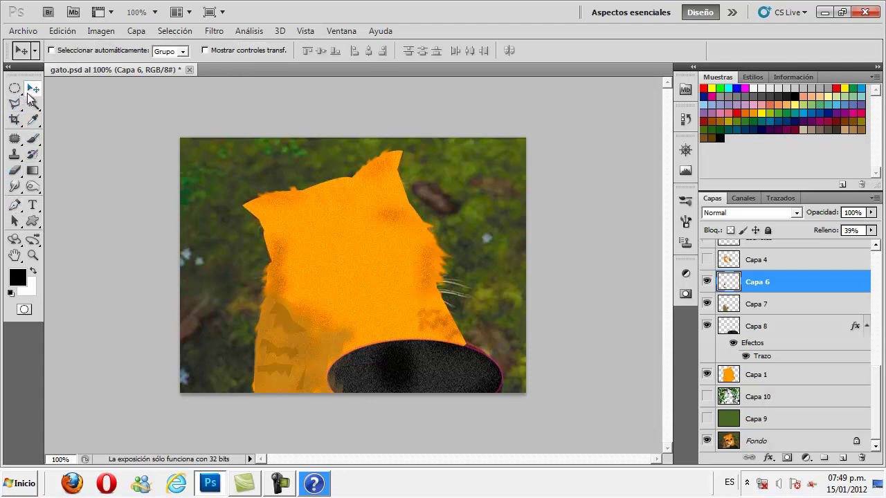
{"action": "left_click", "coordinate": [707, 260]}
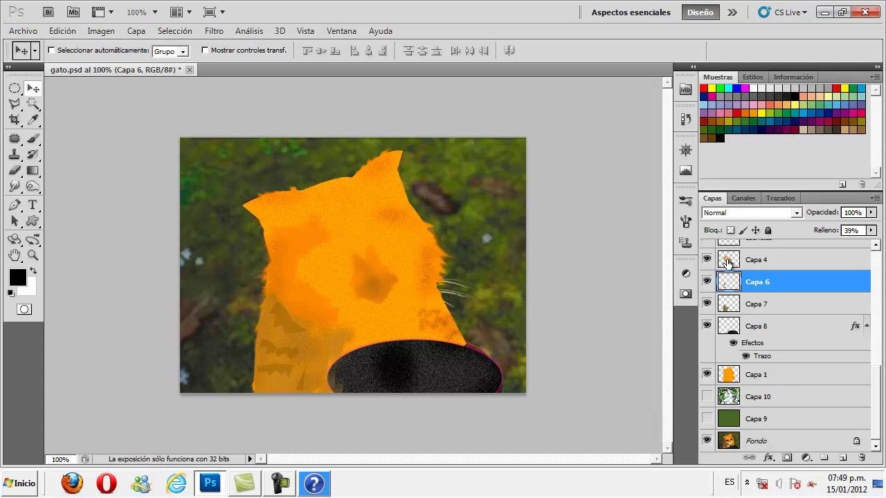
{"action": "left_click", "coordinate": [736, 261]}
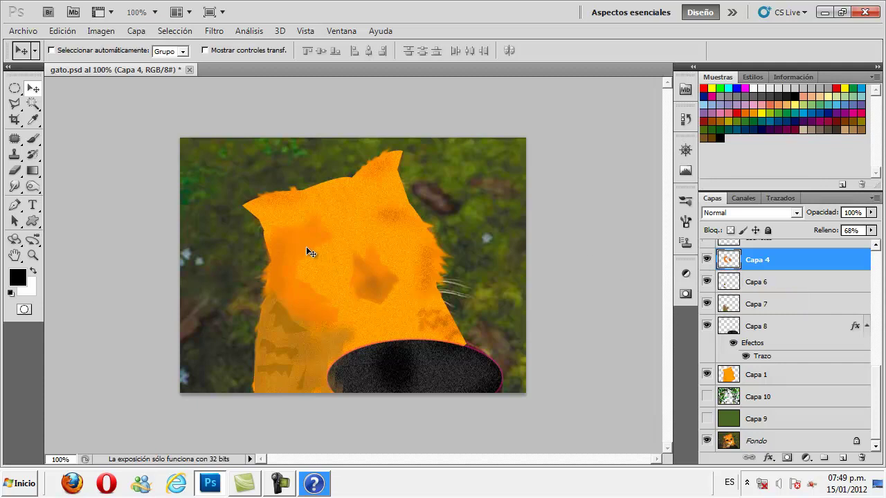
{"action": "left_click", "coordinate": [15, 103]}
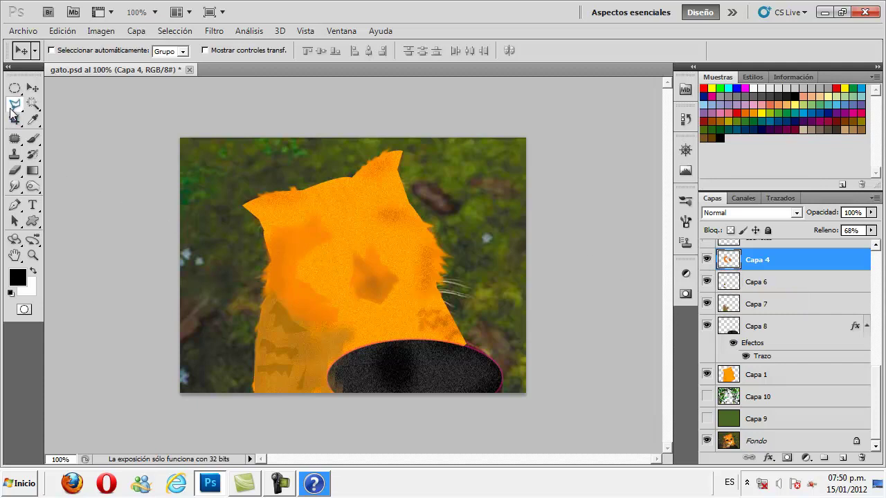
{"action": "left_click", "coordinate": [296, 251]}
{"action": "left_click", "coordinate": [337, 235]}
{"action": "left_click", "coordinate": [316, 214]}
{"action": "left_click", "coordinate": [299, 230]}
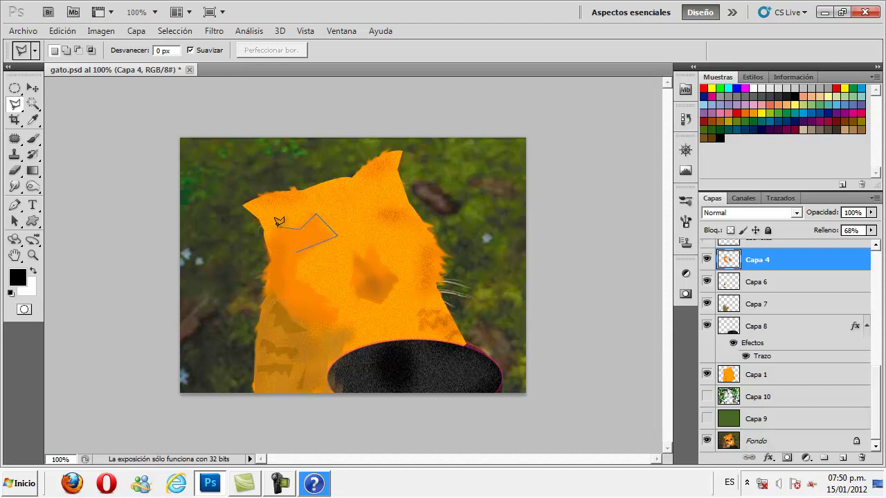
{"action": "left_click", "coordinate": [273, 228]}
{"action": "left_click", "coordinate": [265, 248]}
{"action": "left_click", "coordinate": [258, 276]}
{"action": "left_click", "coordinate": [344, 328]}
{"action": "left_click", "coordinate": [299, 267]}
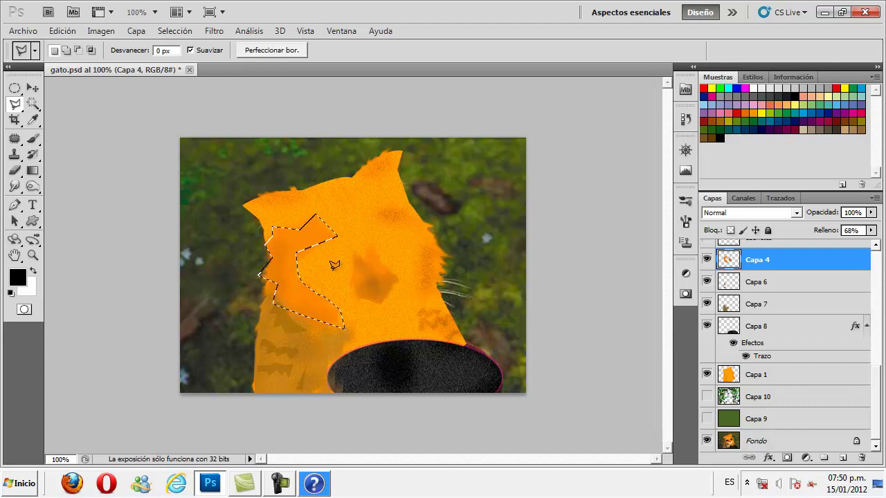
{"action": "key", "text": "ctrl+d"}
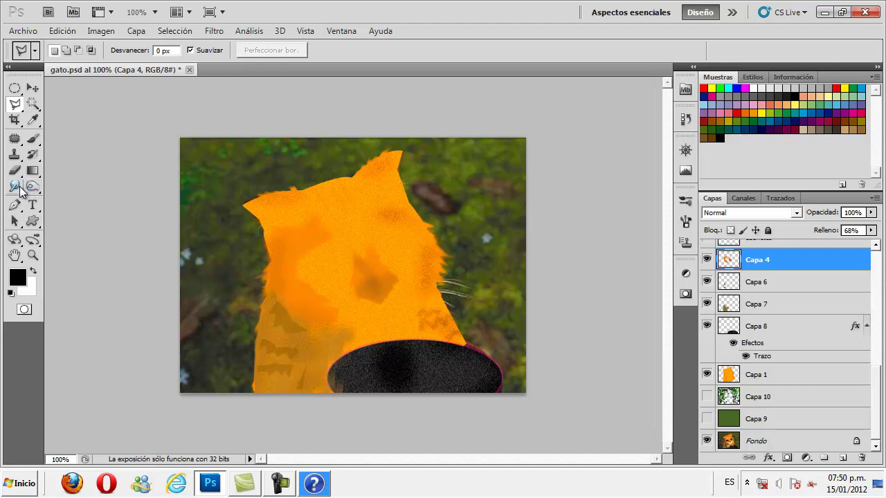
{"action": "left_click", "coordinate": [15, 187]}
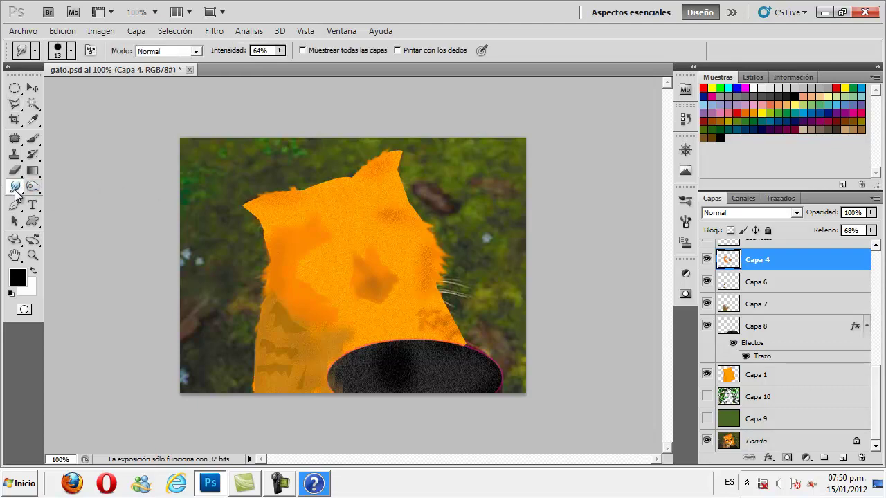
{"action": "right_click", "coordinate": [16, 187]}
{"action": "left_click", "coordinate": [112, 213]}
- Smudge the cat's left edge, revert to the first Herramienta Dedo history step, and select Capa 1
{"action": "mouse_move", "coordinate": [276, 258]}
{"action": "left_mouse_down"}
{"action": "mouse_move", "coordinate": [259, 256]}
{"action": "mouse_move", "coordinate": [282, 273]}
{"action": "left_mouse_up"}
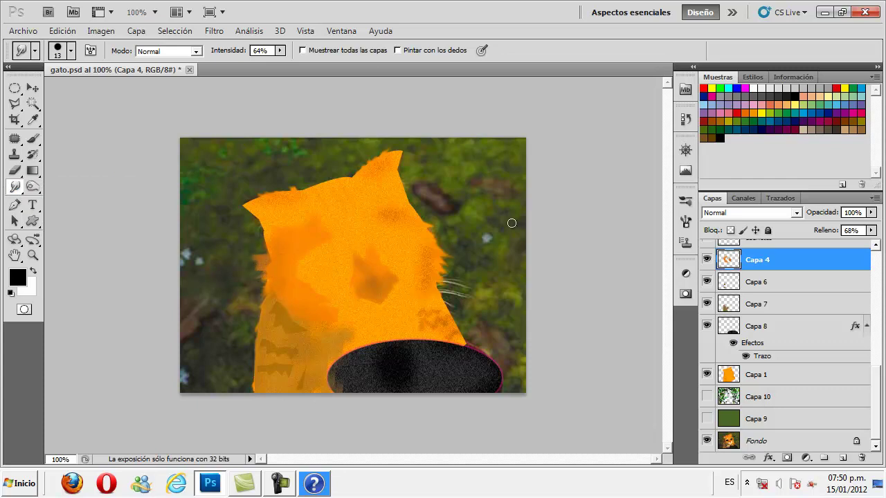
{"action": "left_click", "coordinate": [685, 119]}
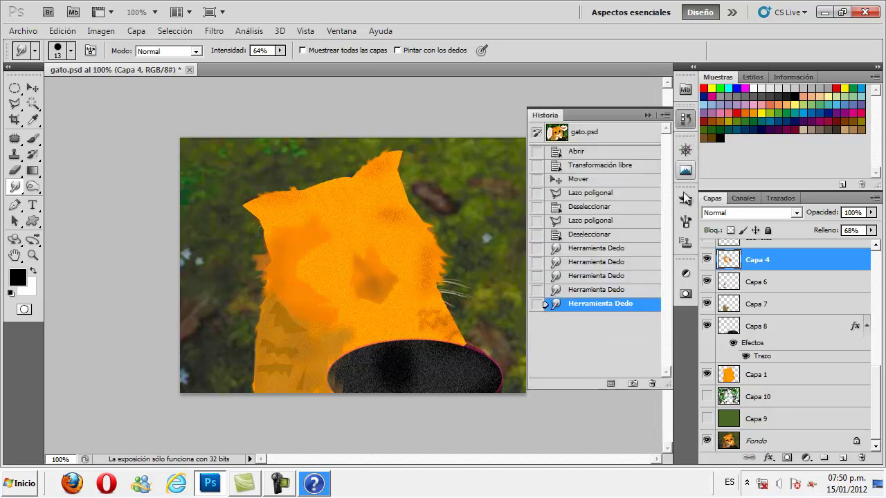
{"action": "left_click", "coordinate": [588, 276]}
{"action": "left_click", "coordinate": [592, 248]}
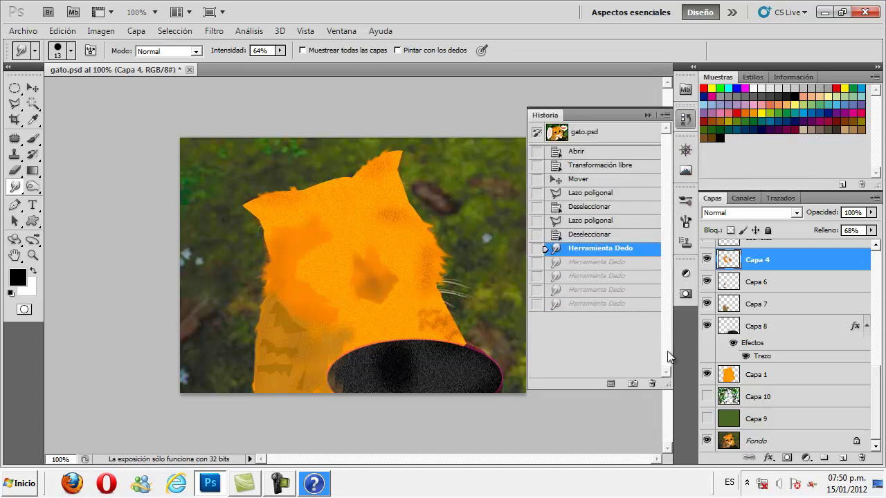
{"action": "left_click", "coordinate": [735, 376]}
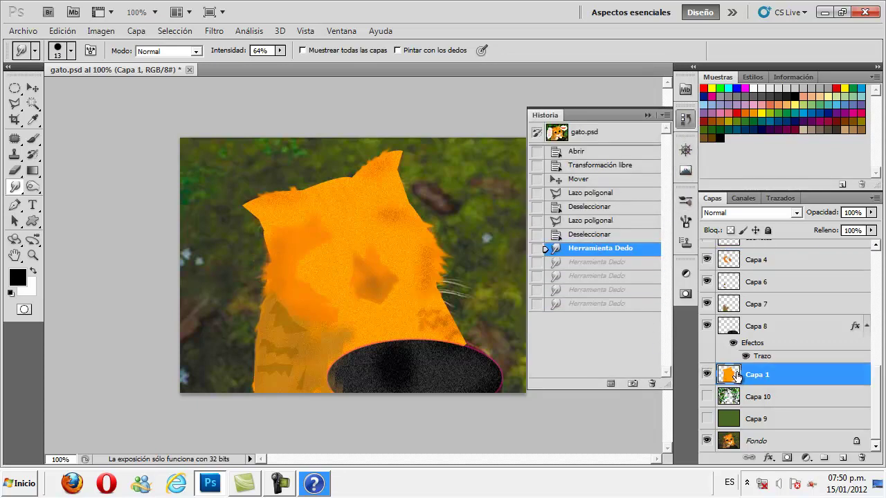
{"action": "scroll", "coordinate": [725, 310], "scroll_direction": "up", "scroll_amount": 1}
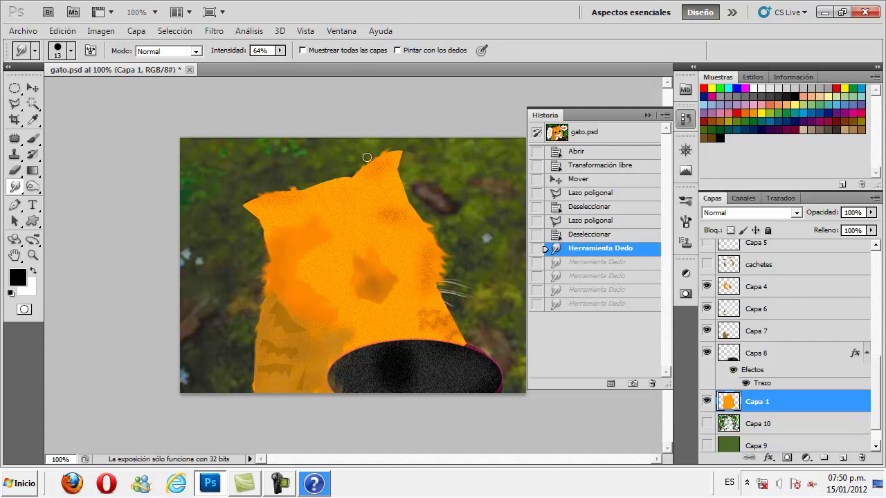
- Show the cachetes cheek shading and Capa 5's pink inner ears, making Capa 5 active
{"action": "left_click", "coordinate": [711, 267]}
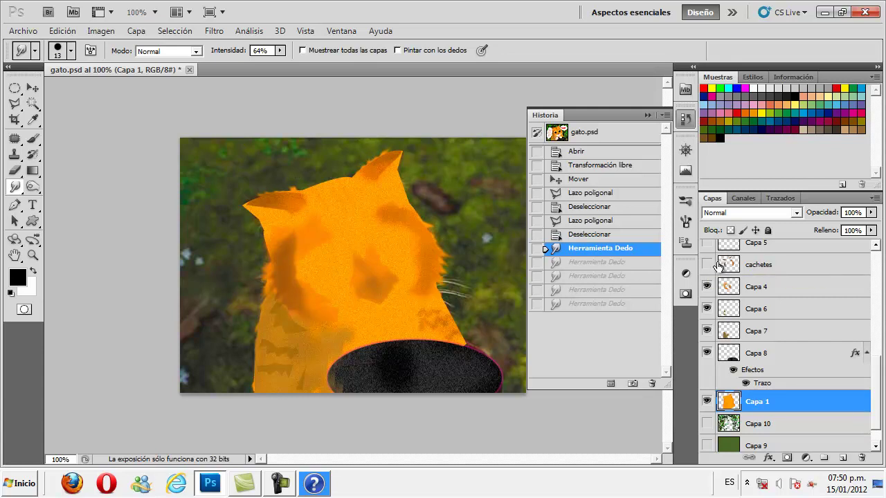
{"action": "left_click", "coordinate": [707, 265]}
{"action": "left_click", "coordinate": [723, 269]}
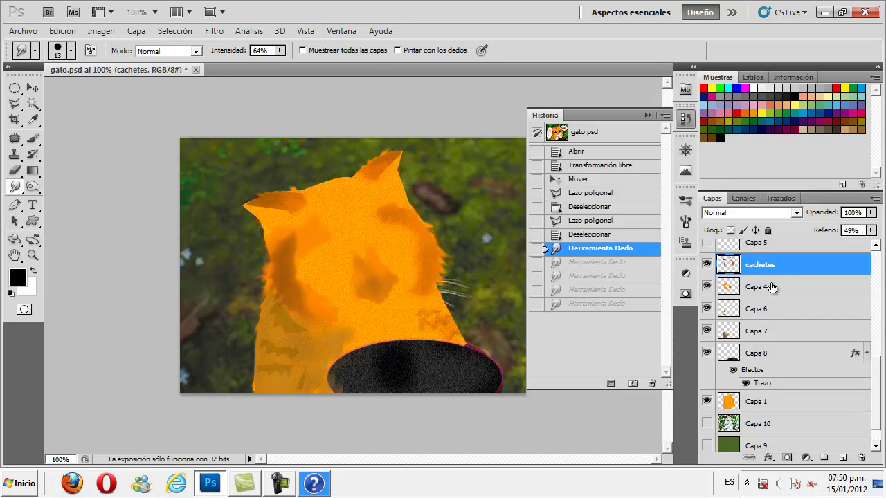
{"action": "scroll", "coordinate": [768, 291], "scroll_direction": "up", "scroll_amount": 2}
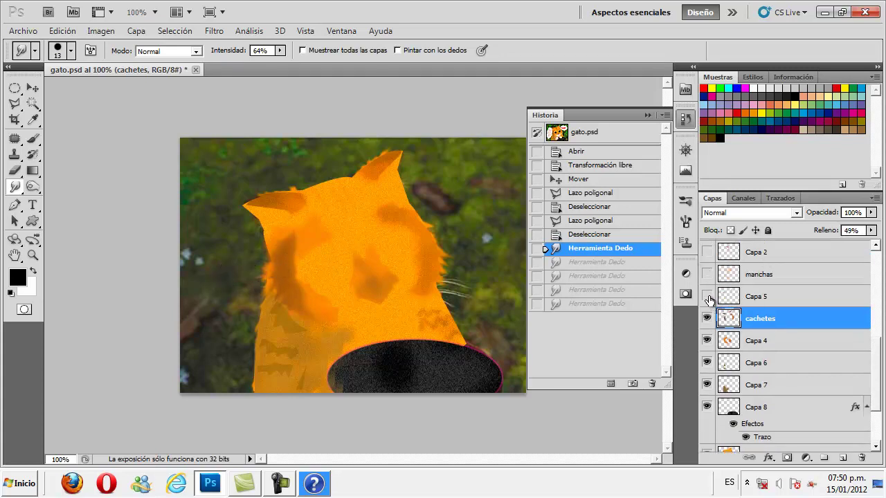
{"action": "left_click", "coordinate": [707, 297]}
{"action": "left_click", "coordinate": [723, 299]}
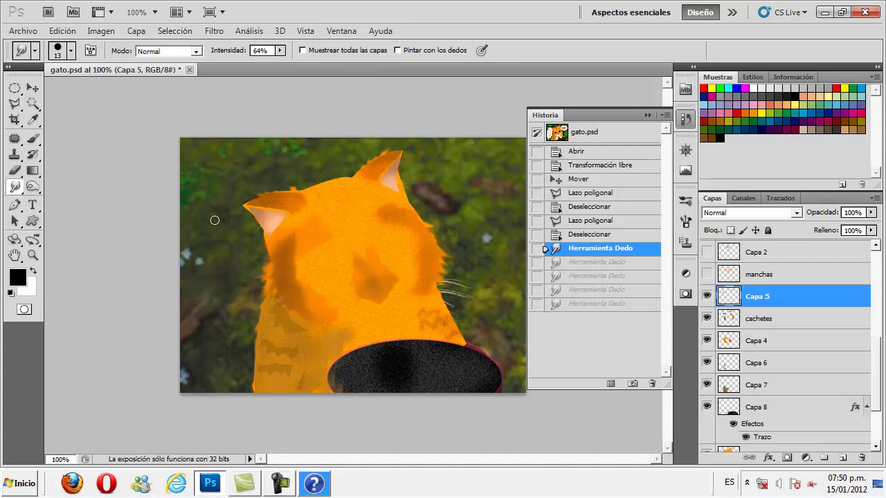
{"action": "left_click", "coordinate": [13, 205]}
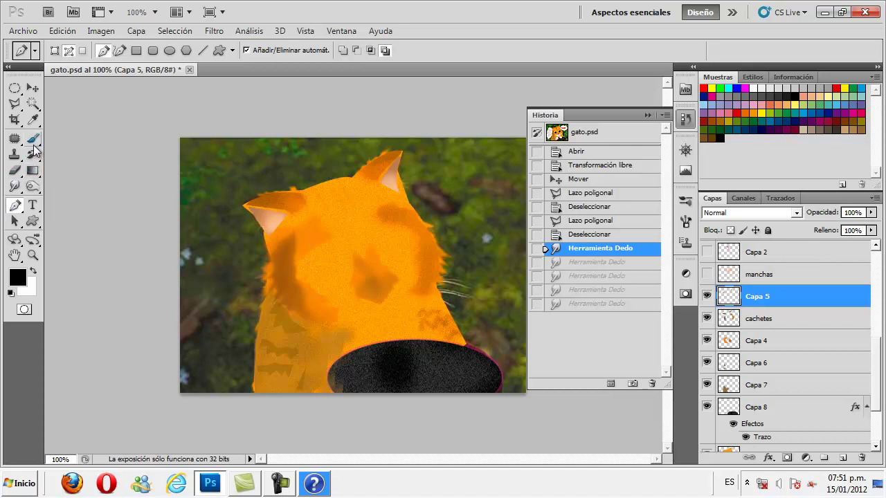
{"action": "left_click_drag", "start_coordinate": [32, 185], "coordinate": [68, 200]}
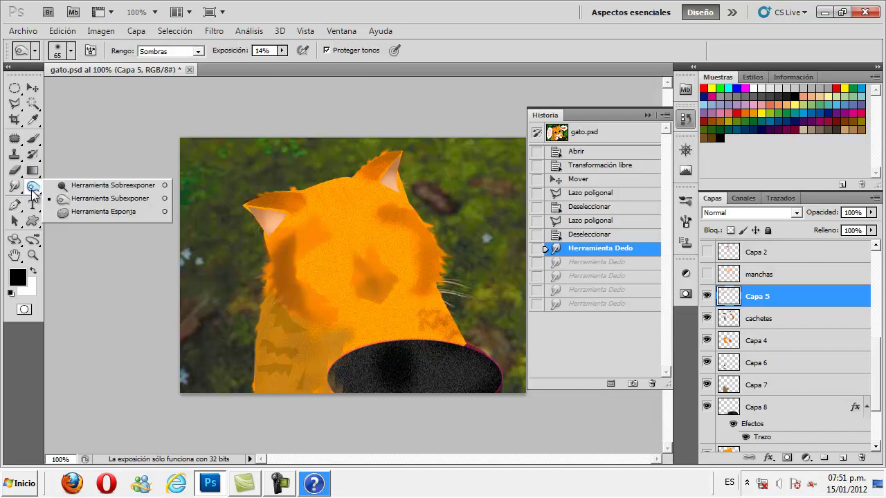
{"action": "left_click", "coordinate": [68, 201]}
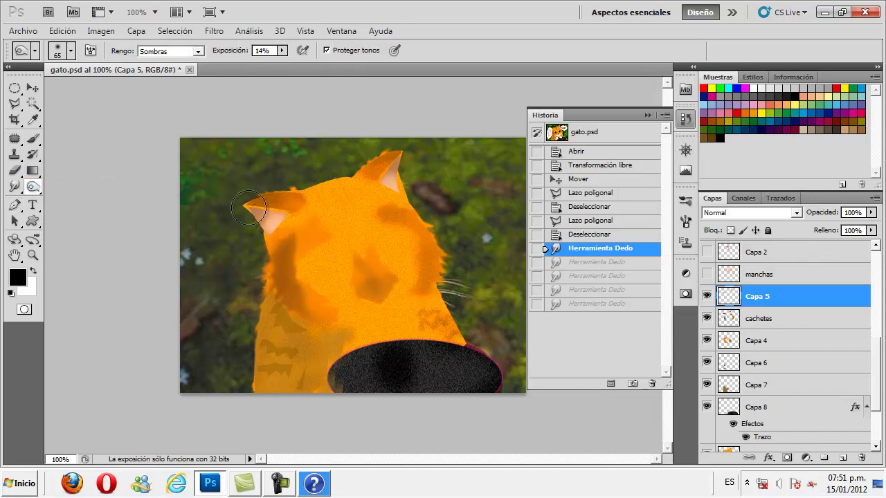
{"action": "left_click_drag", "start_coordinate": [33, 186], "coordinate": [64, 201]}
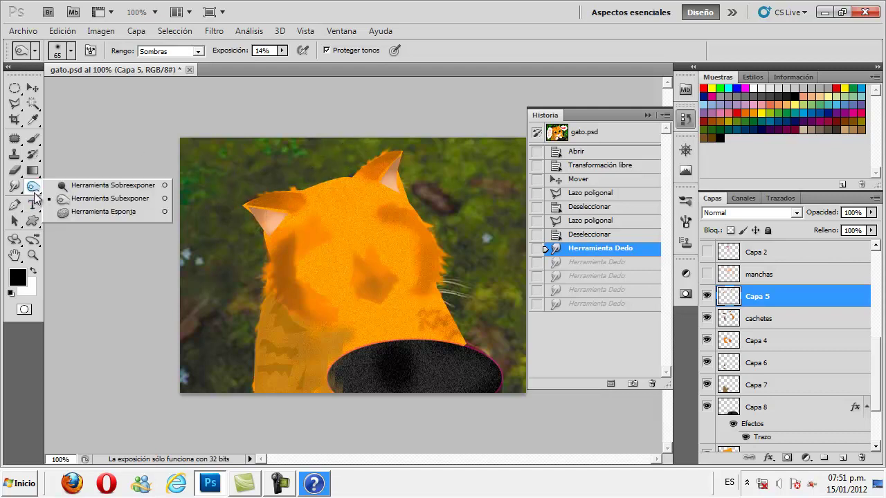
{"action": "left_click", "coordinate": [82, 190]}
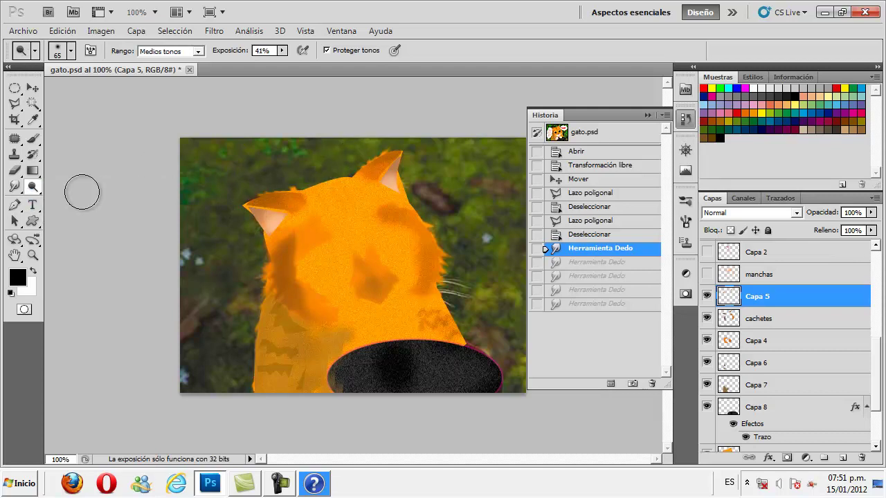
{"action": "left_click", "coordinate": [33, 88]}
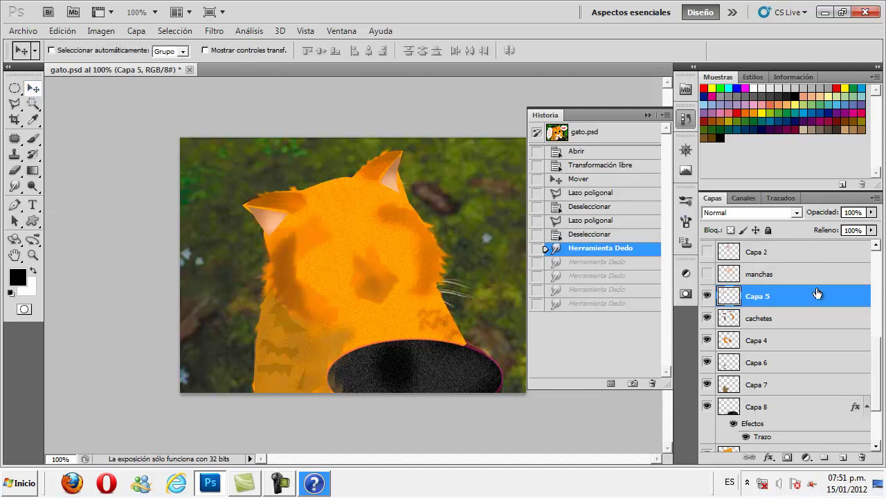
{"action": "scroll", "coordinate": [810, 295], "scroll_direction": "up", "scroll_amount": 1}
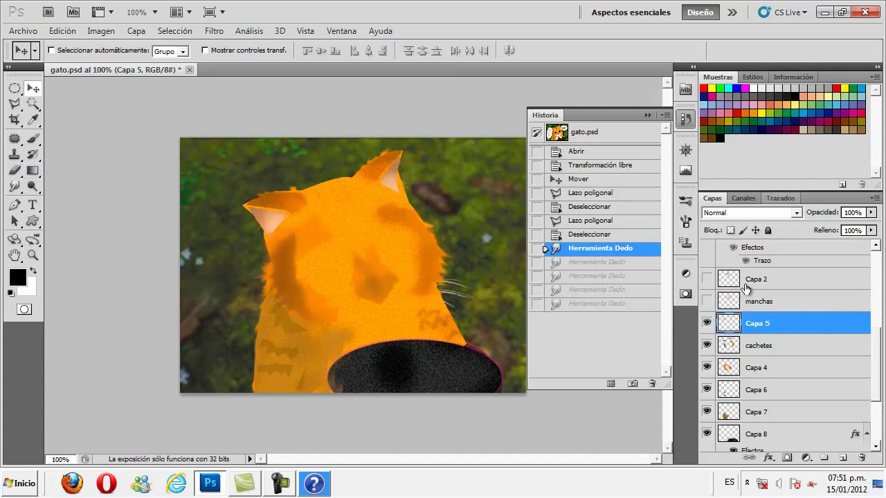
- Toggle the manchas spots layer to compare, leaving it visible
{"action": "left_click", "coordinate": [706, 301]}
{"action": "left_click", "coordinate": [707, 301]}
{"action": "left_click", "coordinate": [707, 301]}
{"action": "left_click", "coordinate": [707, 301]}
- Choose the 46 px scatter brush tip and enlarge it to 54 px
{"action": "left_click", "coordinate": [34, 139]}
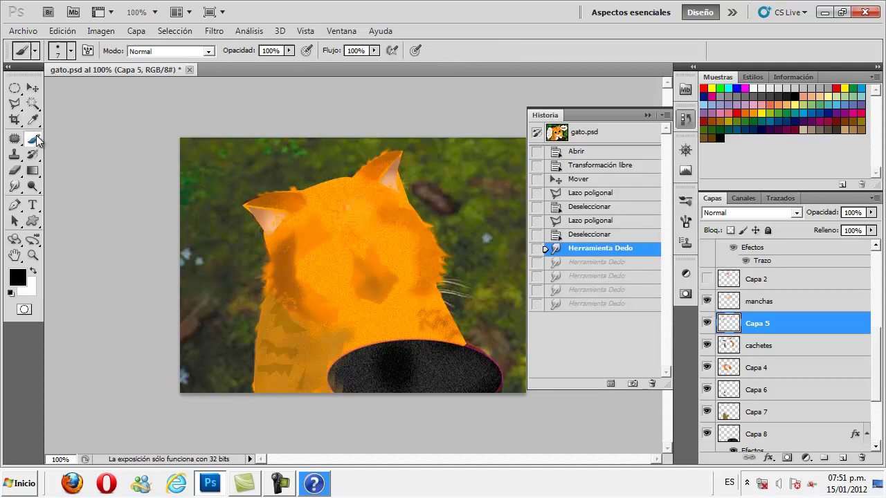
{"action": "left_click", "coordinate": [71, 50]}
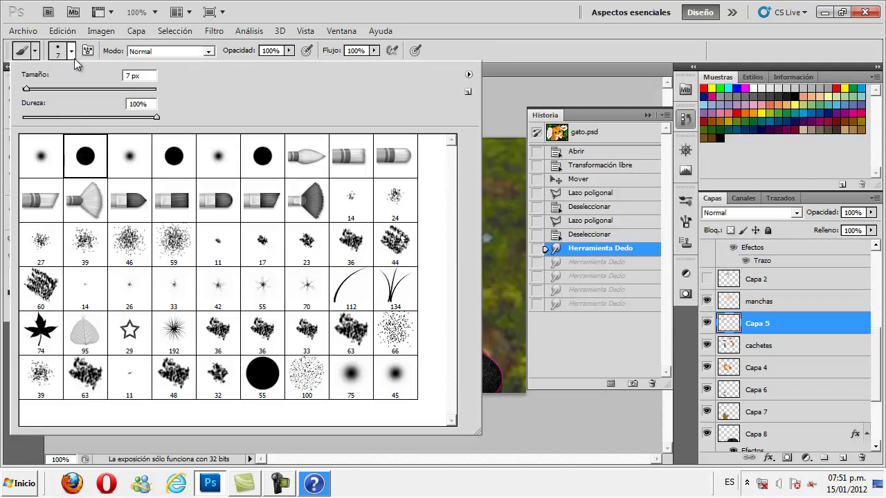
{"action": "mouse_move", "coordinate": [403, 340]}
{"action": "left_mouse_down"}
{"action": "mouse_move", "coordinate": [312, 339]}
{"action": "mouse_move", "coordinate": [178, 375]}
{"action": "mouse_move", "coordinate": [439, 142]}
{"action": "left_mouse_up"}
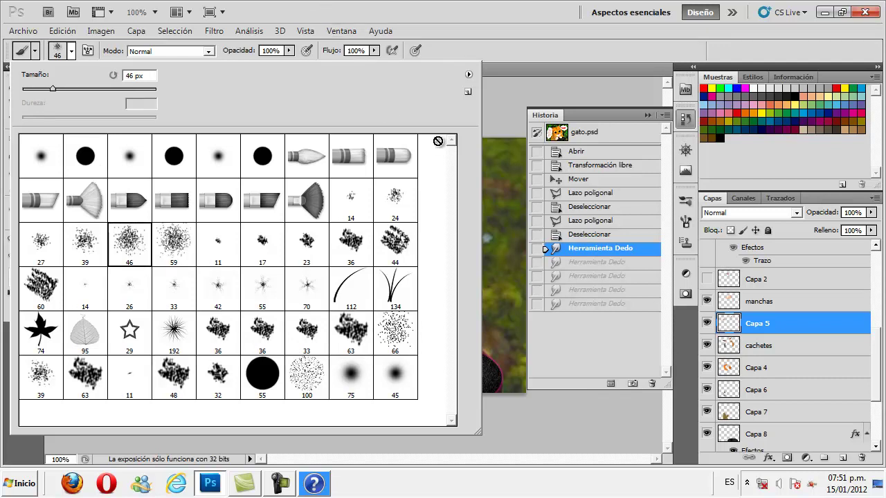
{"action": "left_click_drag", "start_coordinate": [50, 91], "coordinate": [59, 90]}
{"action": "left_click", "coordinate": [346, 9]}
- Sample the cat's orange fur as the foreground colour with the eyedropper
{"action": "left_click", "coordinate": [32, 120]}
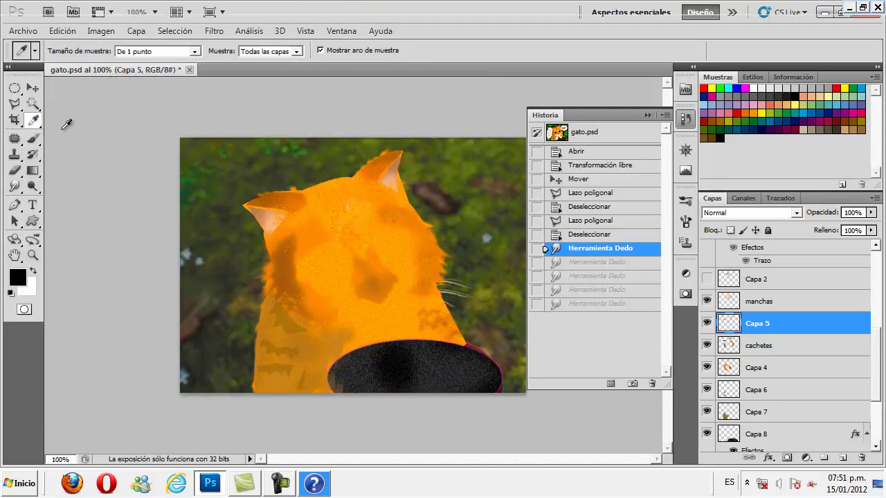
{"action": "left_click", "coordinate": [319, 255]}
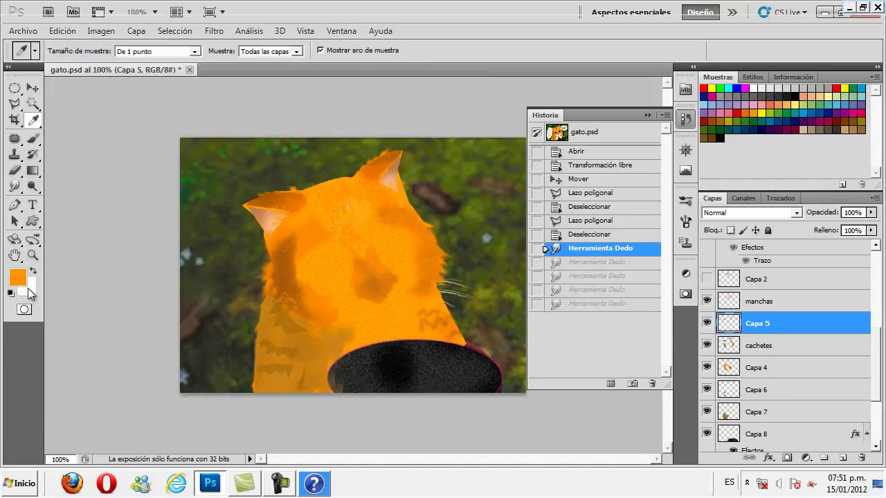
{"action": "left_click", "coordinate": [28, 290]}
{"action": "left_click", "coordinate": [758, 254]}
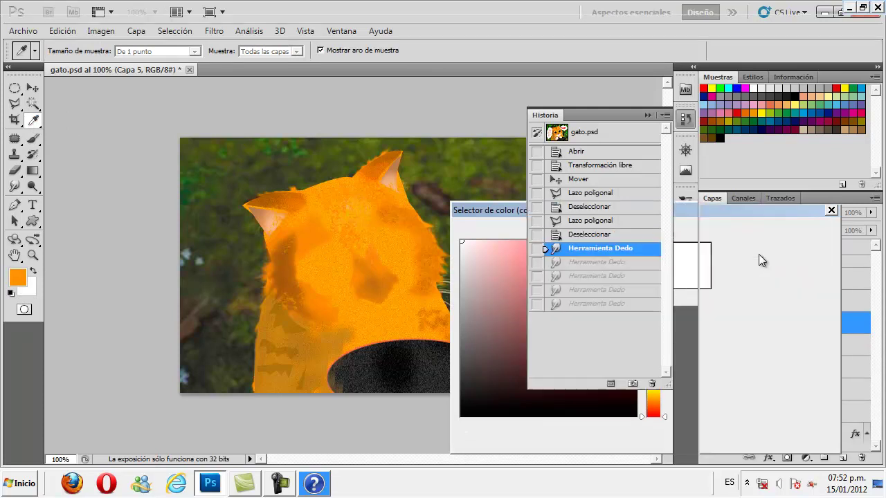
{"action": "left_click", "coordinate": [32, 89]}
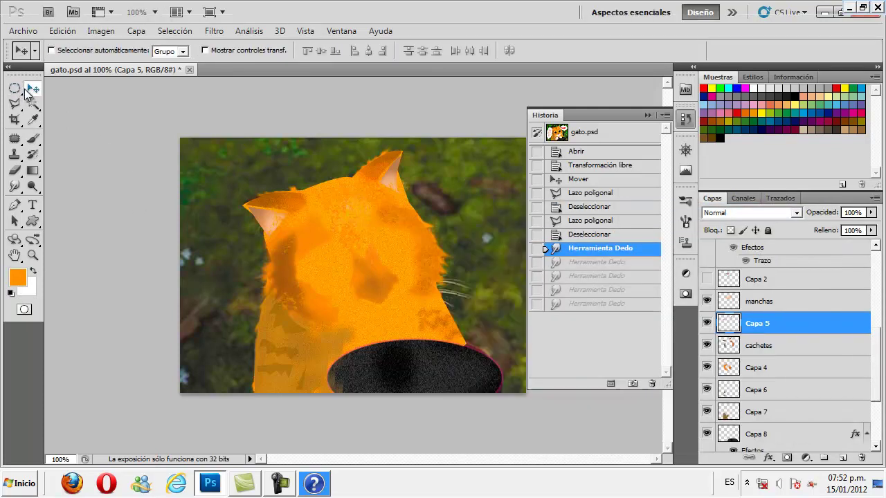
{"action": "left_click", "coordinate": [32, 137]}
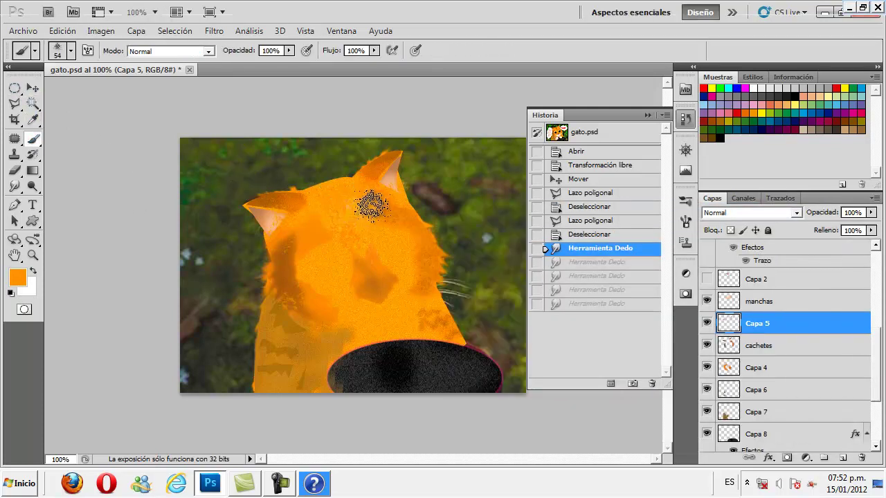
- Show Capa 2's dark stripes on the cat's head and make Capa 2 active
{"action": "left_click", "coordinate": [707, 279]}
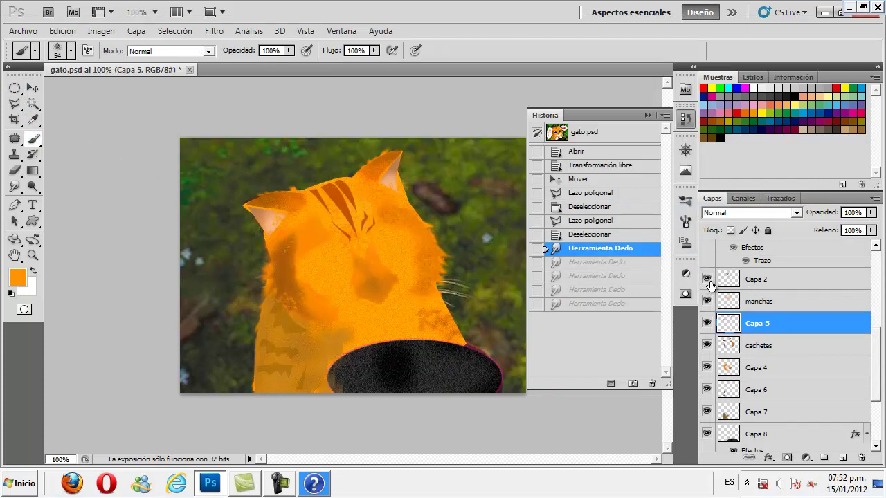
{"action": "left_click", "coordinate": [794, 282]}
{"action": "scroll", "coordinate": [794, 282], "scroll_direction": "up", "scroll_amount": 1}
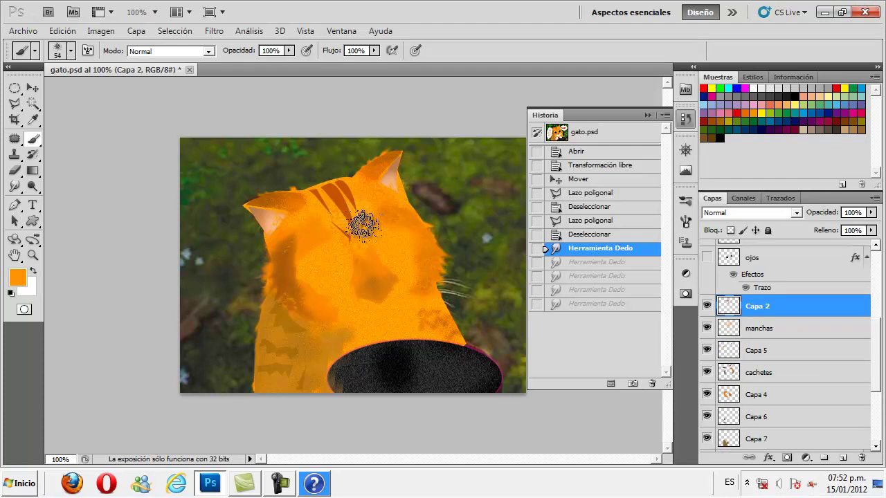
- Show the ojos layer's large dark eyes on the cat and make ojos the active layer
{"action": "left_click", "coordinate": [15, 104]}
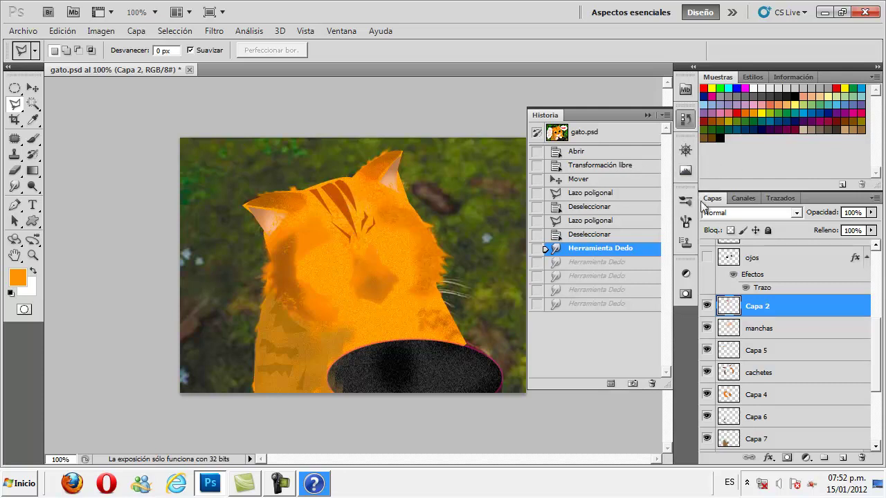
{"action": "left_click", "coordinate": [707, 258]}
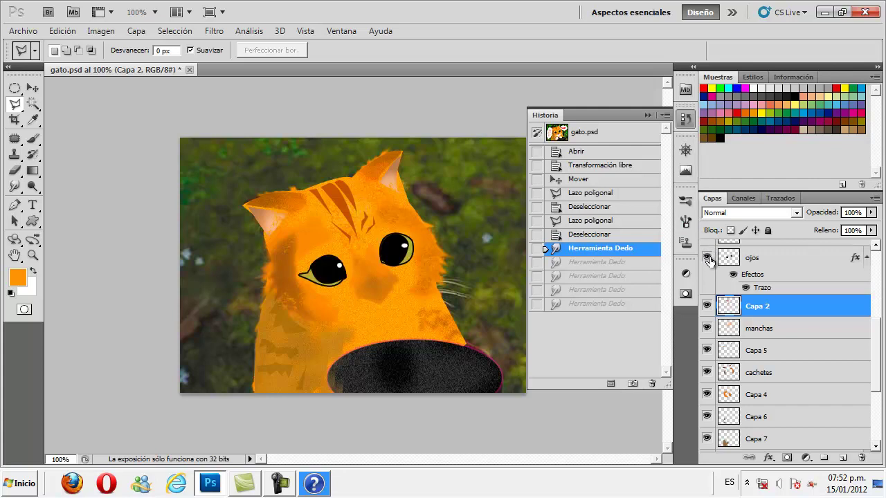
{"action": "left_click", "coordinate": [731, 260]}
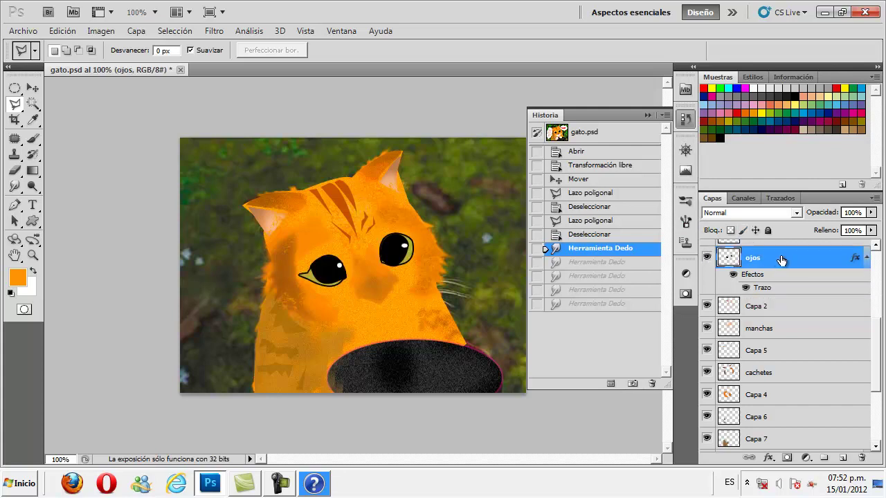
{"action": "scroll", "coordinate": [767, 305], "scroll_direction": "up", "scroll_amount": 1}
{"action": "scroll", "coordinate": [768, 297], "scroll_direction": "up", "scroll_amount": 1}
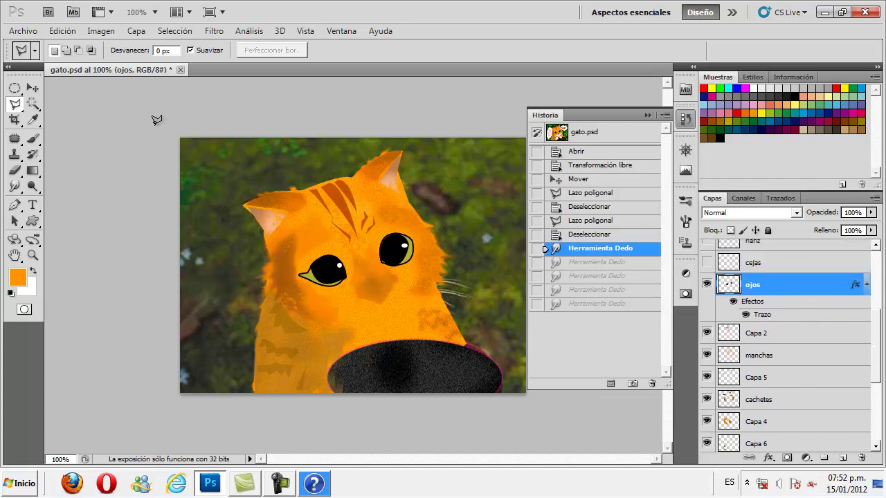
- Select the Pen tool before revealing the cejas eyebrows
{"action": "left_click", "coordinate": [15, 205]}
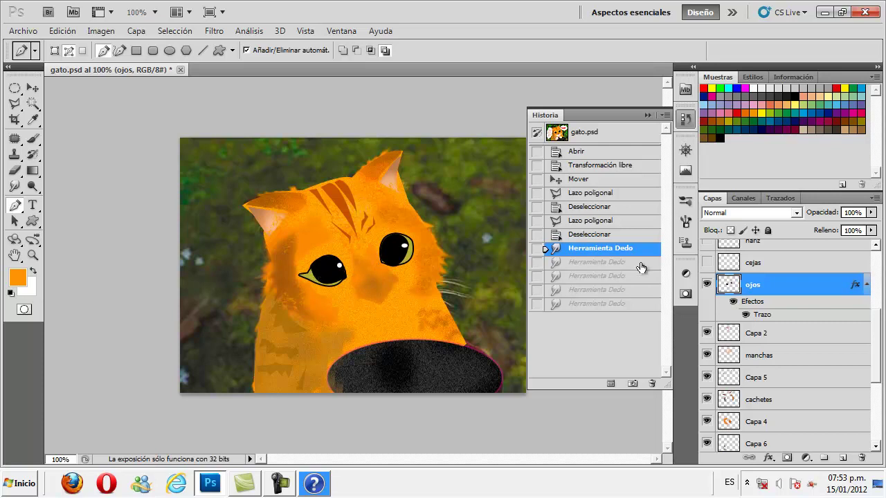
- Show the cejas layer and paint a white left eyebrow with the 46 px scatter brush
{"action": "left_click", "coordinate": [706, 264]}
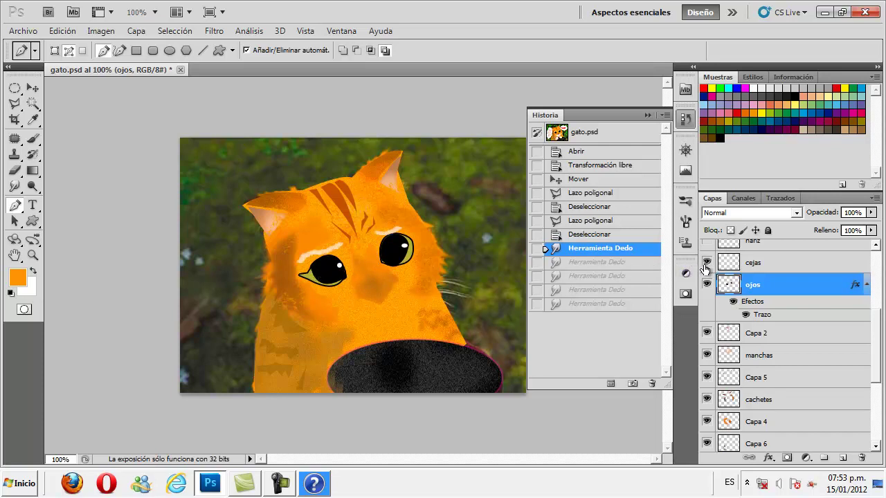
{"action": "left_click", "coordinate": [731, 267]}
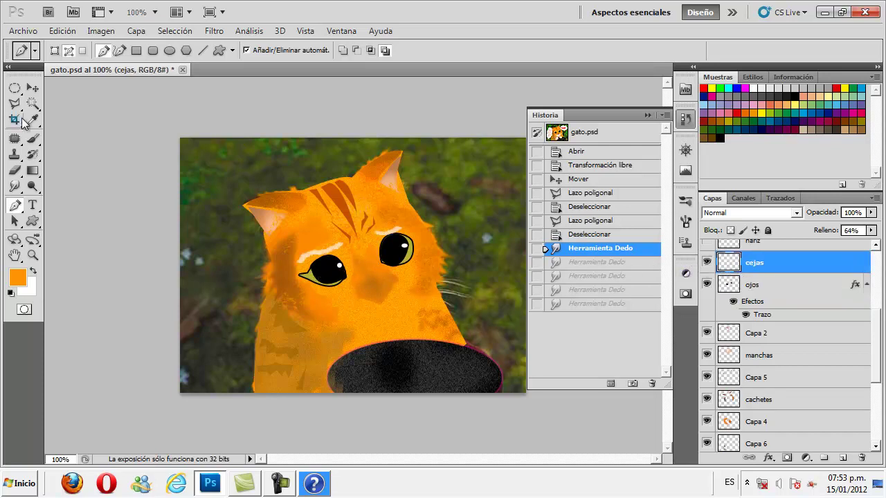
{"action": "left_click", "coordinate": [31, 142]}
{"action": "left_click", "coordinate": [71, 50]}
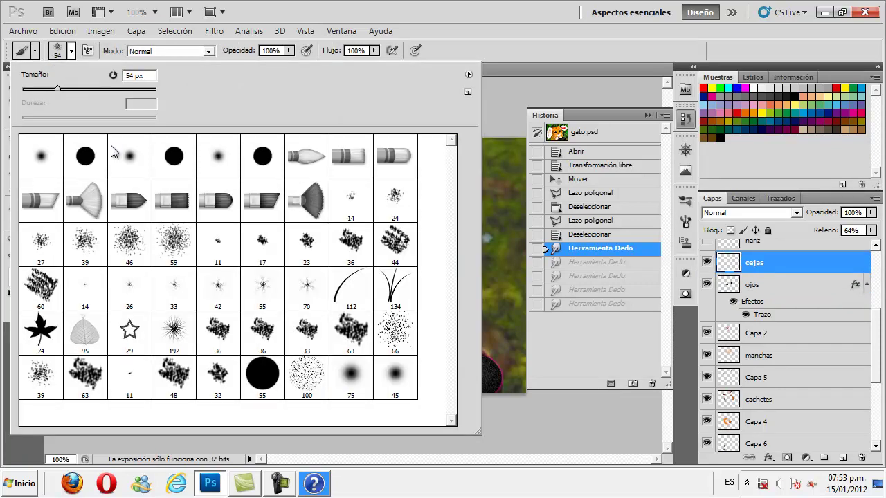
{"action": "left_click", "coordinate": [137, 239]}
{"action": "key", "text": "Return"}
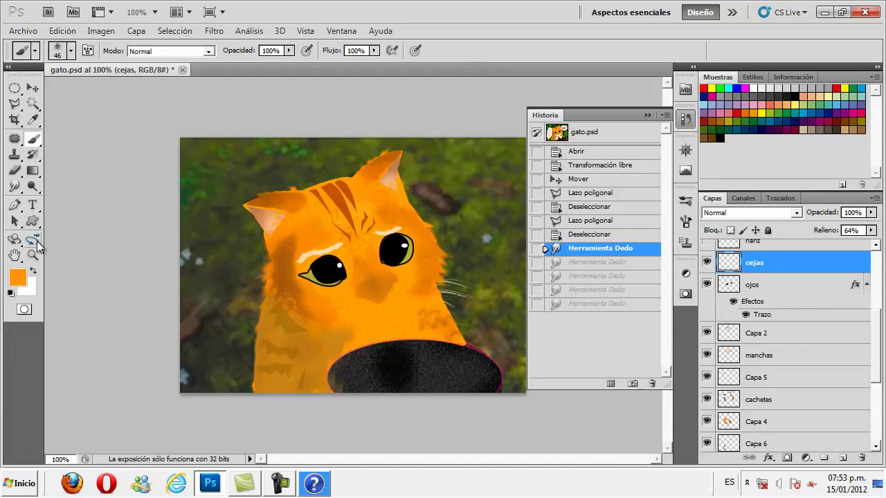
{"action": "left_click_drag", "start_coordinate": [301, 259], "coordinate": [340, 247]}
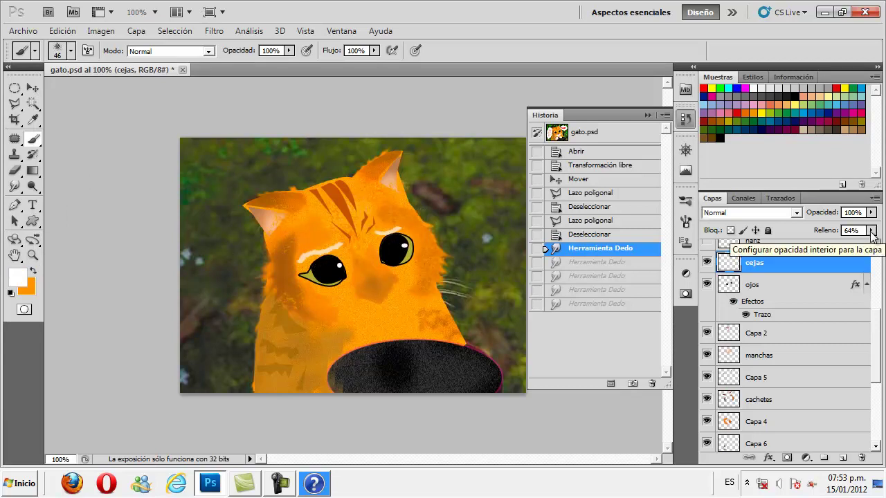
- Lower the cejas layer's fill to 59% so the eyebrows look fainter
{"action": "left_click", "coordinate": [871, 233]}
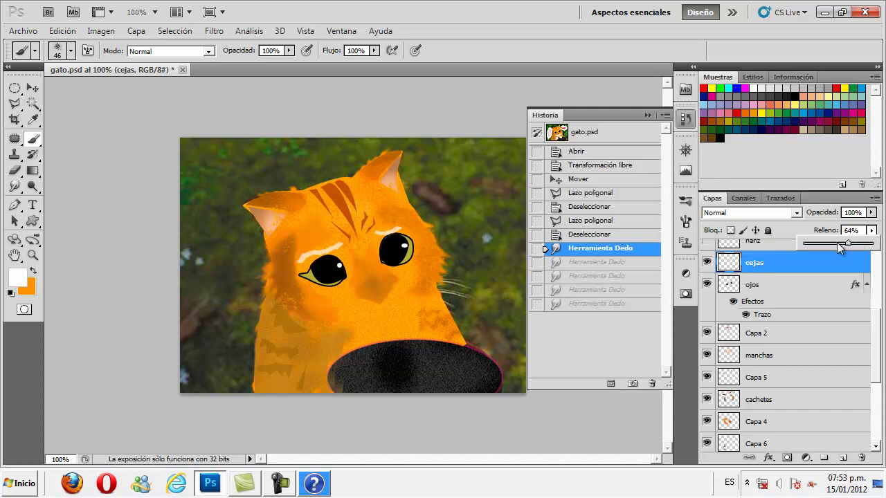
{"action": "mouse_move", "coordinate": [838, 248]}
{"action": "left_mouse_down"}
{"action": "mouse_move", "coordinate": [873, 245]}
{"action": "mouse_move", "coordinate": [849, 245]}
{"action": "left_mouse_up"}
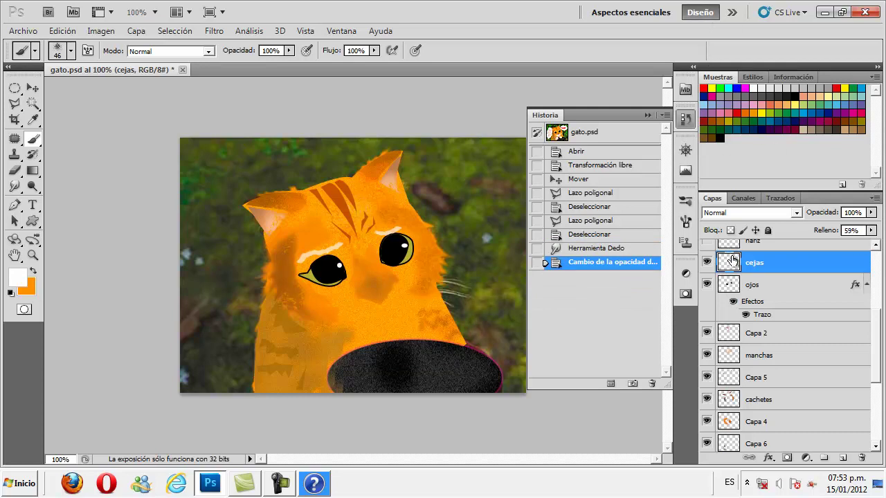
{"action": "scroll", "coordinate": [732, 262], "scroll_direction": "up", "scroll_amount": 1}
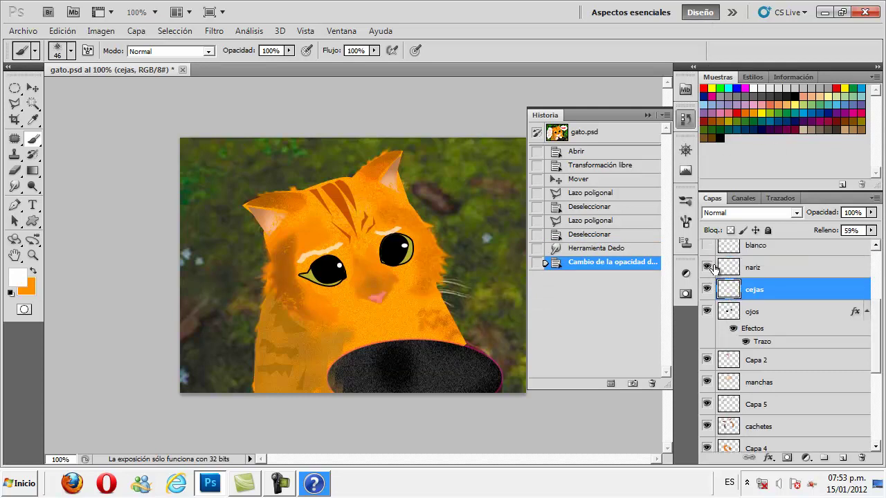
- Make the nariz layer active and zoom in closely on the cat's nose
{"action": "left_click", "coordinate": [723, 267]}
{"action": "left_click", "coordinate": [33, 255]}
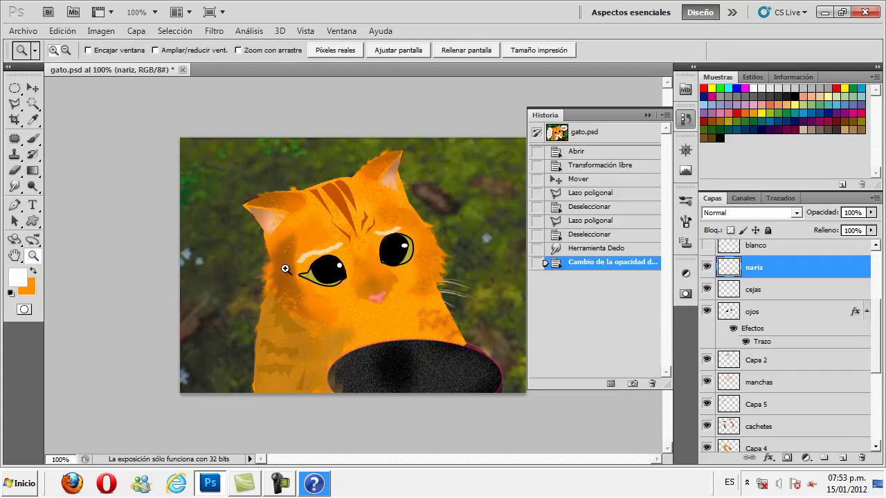
{"action": "left_click_drag", "start_coordinate": [353, 304], "coordinate": [411, 346]}
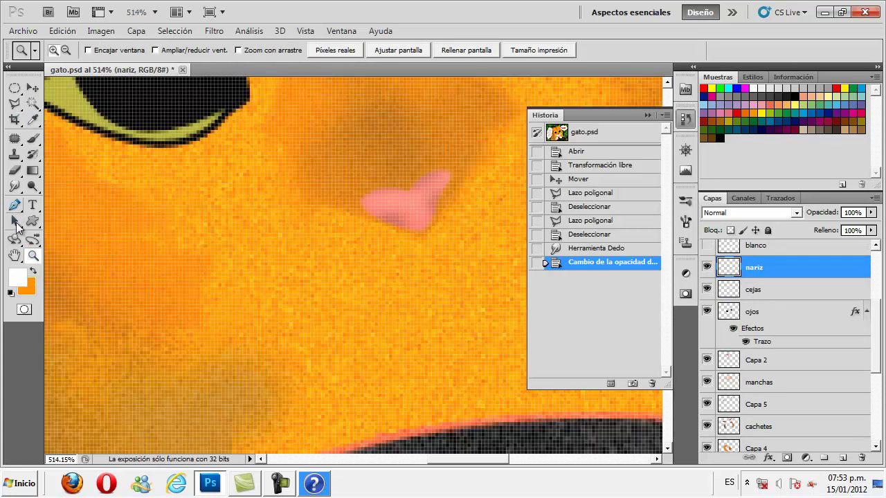
{"action": "left_click", "coordinate": [14, 204]}
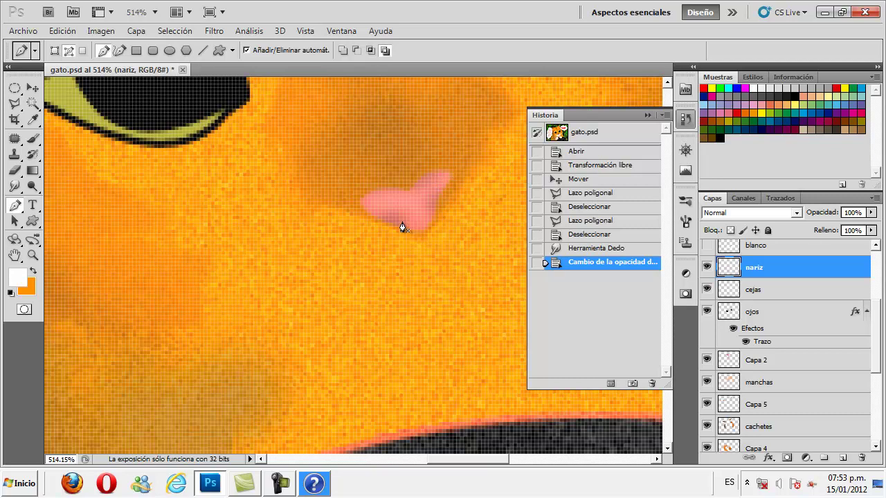
- Darken and reshape the nose's top edge with a 10 px Burn brush
{"action": "left_click", "coordinate": [33, 187]}
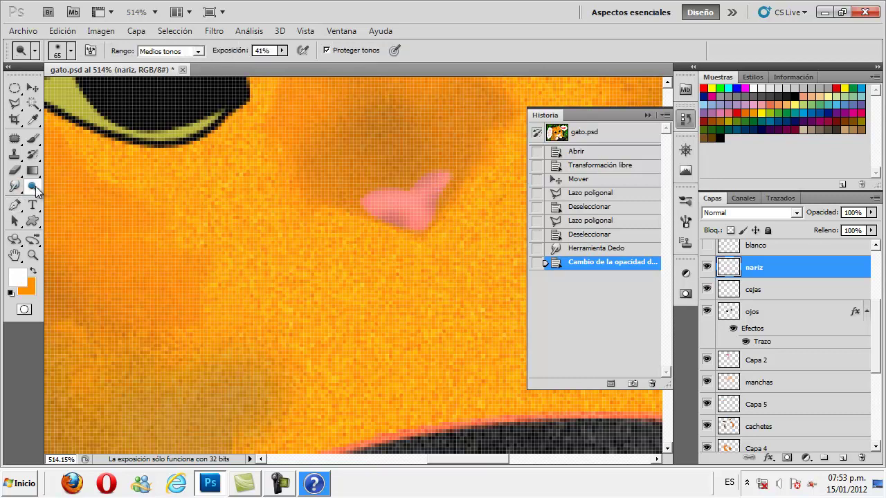
{"action": "right_click", "coordinate": [34, 186]}
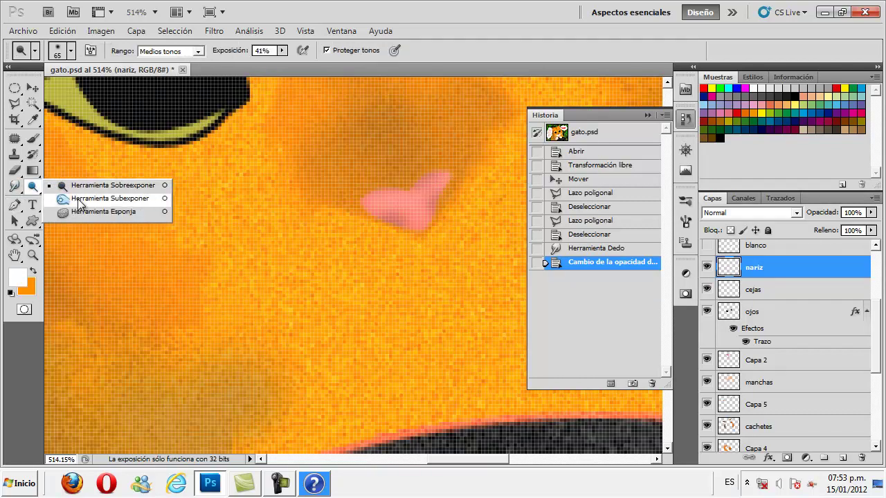
{"action": "left_click", "coordinate": [78, 198]}
{"action": "left_click", "coordinate": [70, 51]}
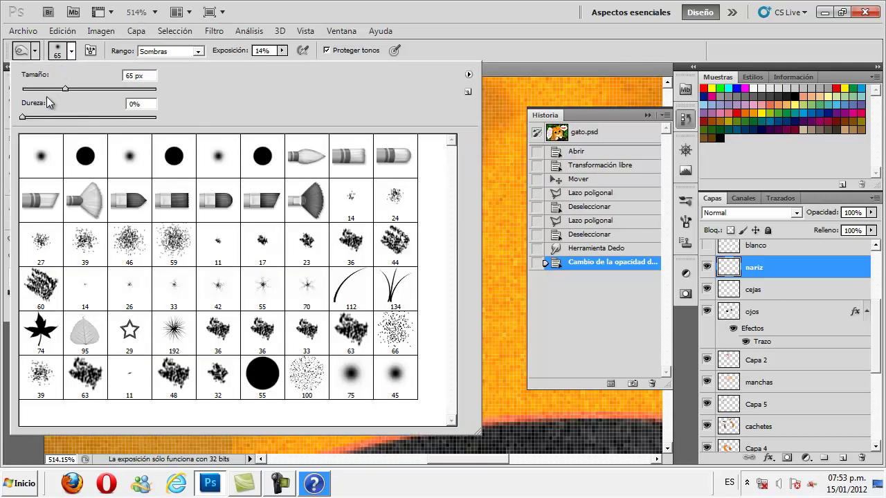
{"action": "left_click_drag", "start_coordinate": [65, 89], "coordinate": [31, 88]}
{"action": "left_click", "coordinate": [435, 154]}
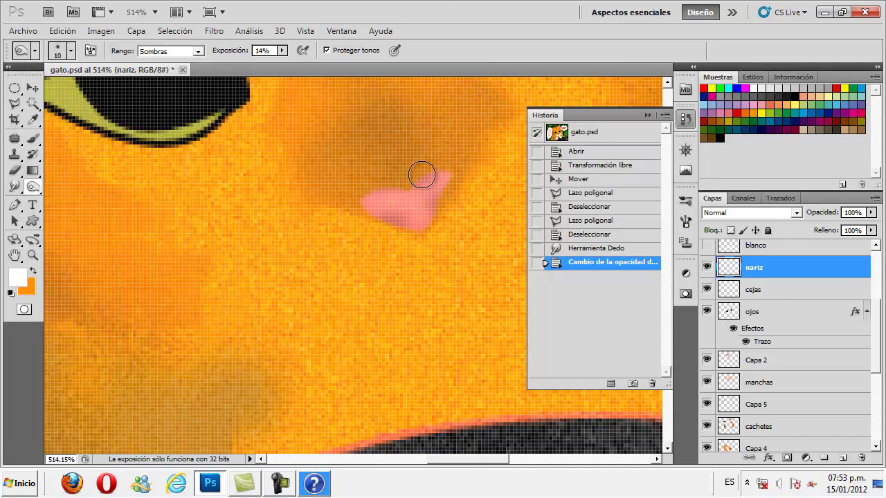
{"action": "mouse_move", "coordinate": [422, 175]}
{"action": "left_mouse_down"}
{"action": "mouse_move", "coordinate": [449, 162]}
{"action": "mouse_move", "coordinate": [428, 168]}
{"action": "left_mouse_up"}
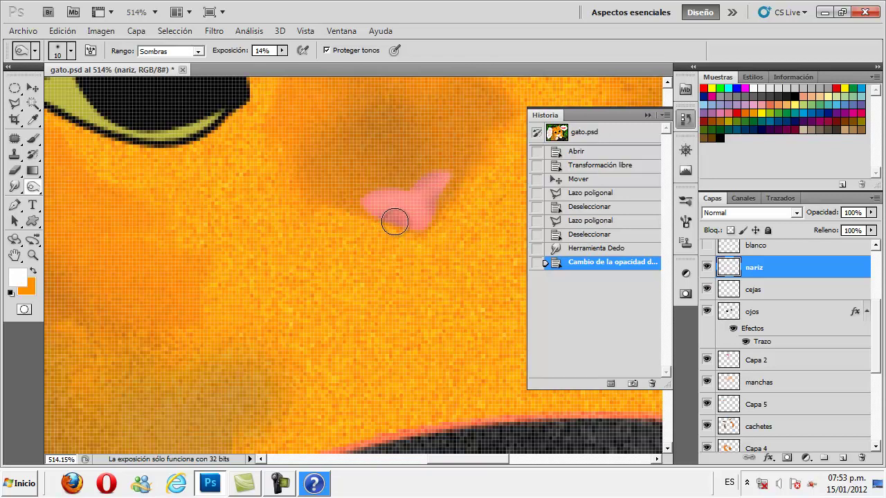
- Set up a smaller 28 px Dodge brush and zoom out to 200%
{"action": "left_click", "coordinate": [36, 188]}
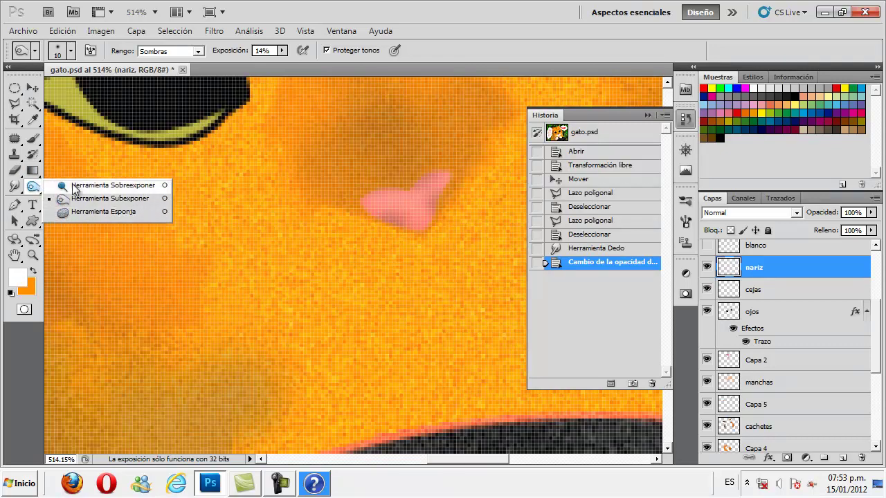
{"action": "left_click", "coordinate": [74, 187]}
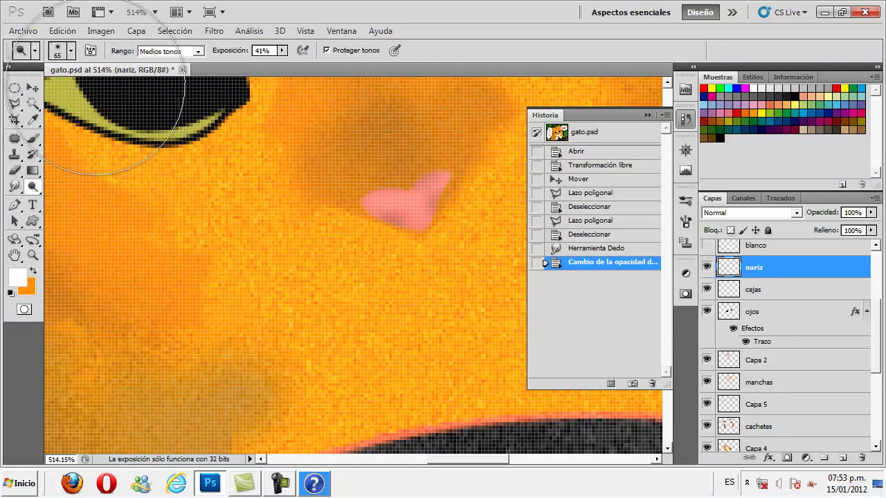
{"action": "left_click", "coordinate": [71, 51]}
{"action": "left_click", "coordinate": [47, 89]}
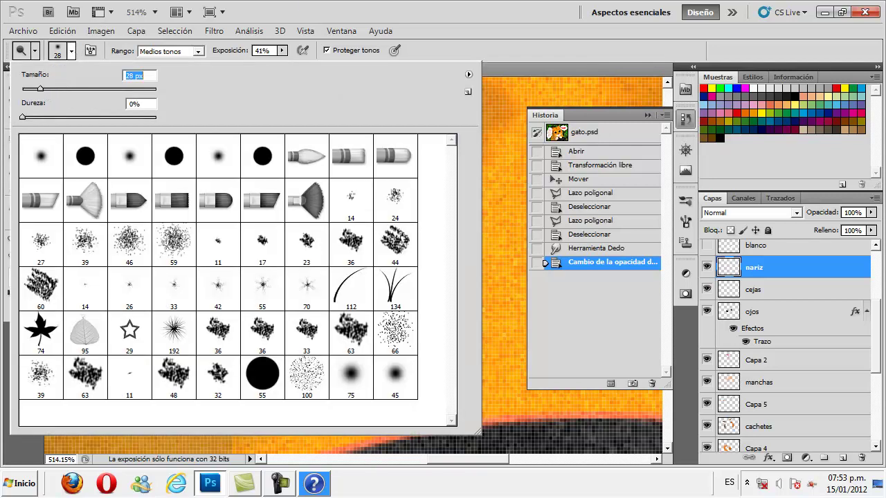
{"action": "key", "text": "Return"}
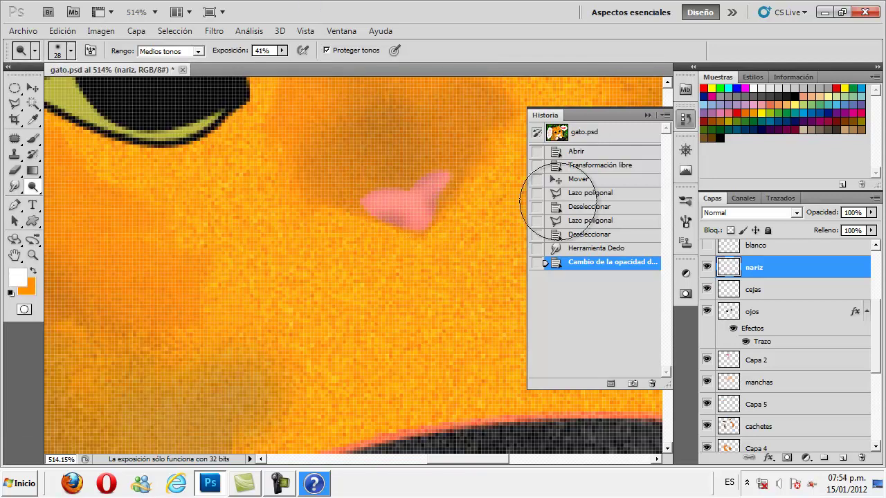
{"action": "key", "text": "ctrl+minus"}
{"action": "key", "text": "ctrl+minus"}
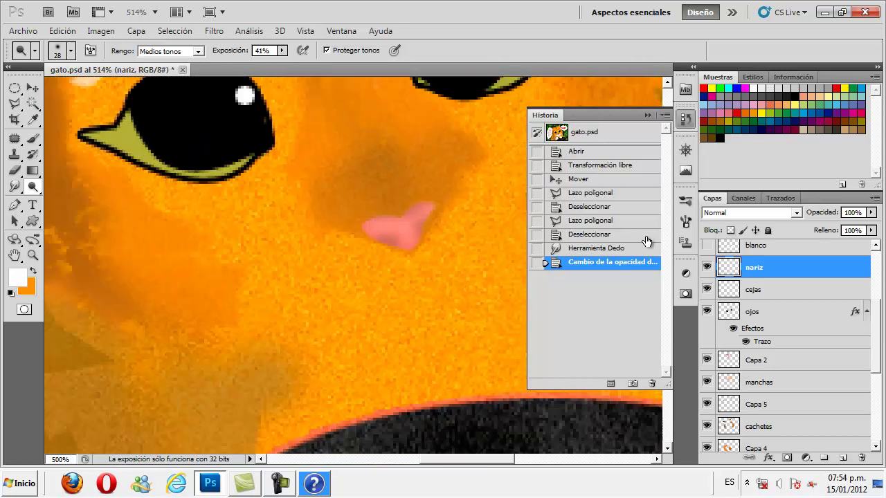
{"action": "key", "text": "ctrl+minus"}
{"action": "key", "text": "ctrl+minus"}
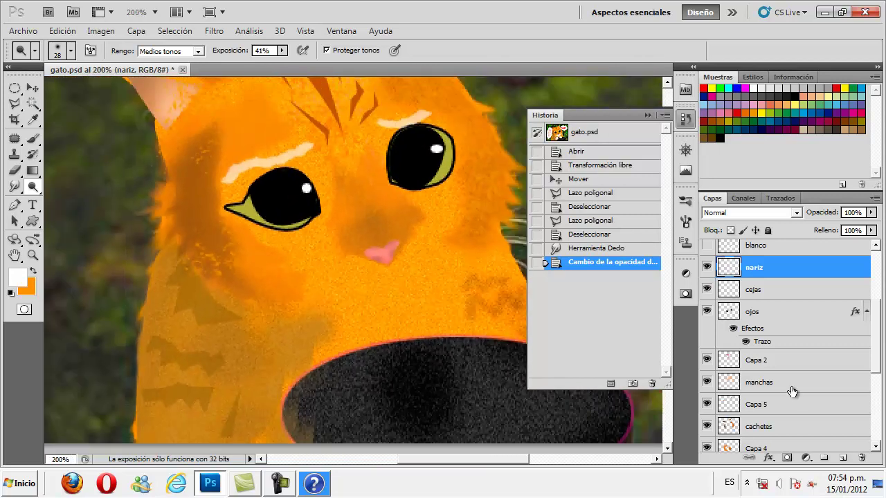
- Show the blanco muzzle layer and make it the active layer
{"action": "scroll", "coordinate": [792, 391], "scroll_direction": "up", "scroll_amount": 3}
{"action": "left_click", "coordinate": [707, 299]}
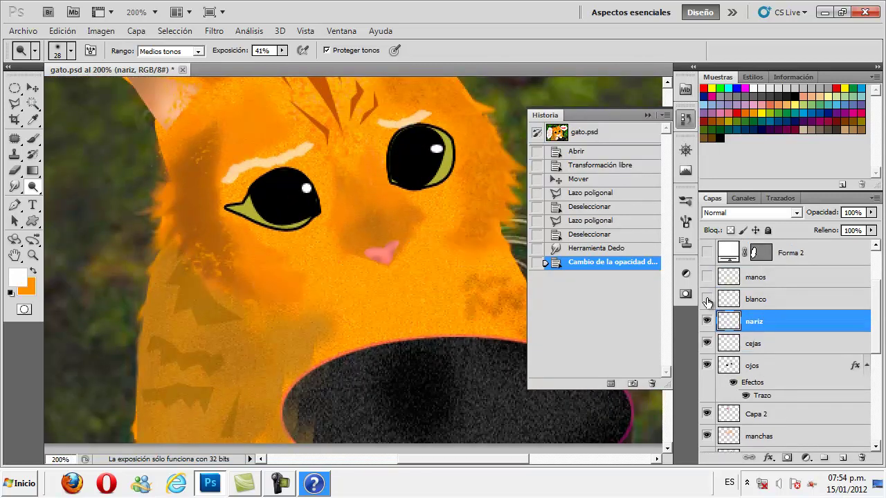
{"action": "left_click", "coordinate": [707, 299]}
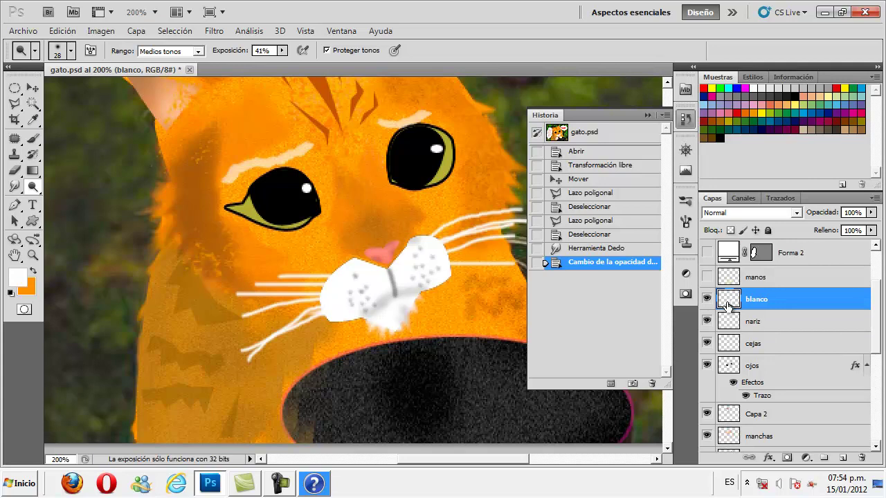
{"action": "left_click", "coordinate": [647, 116]}
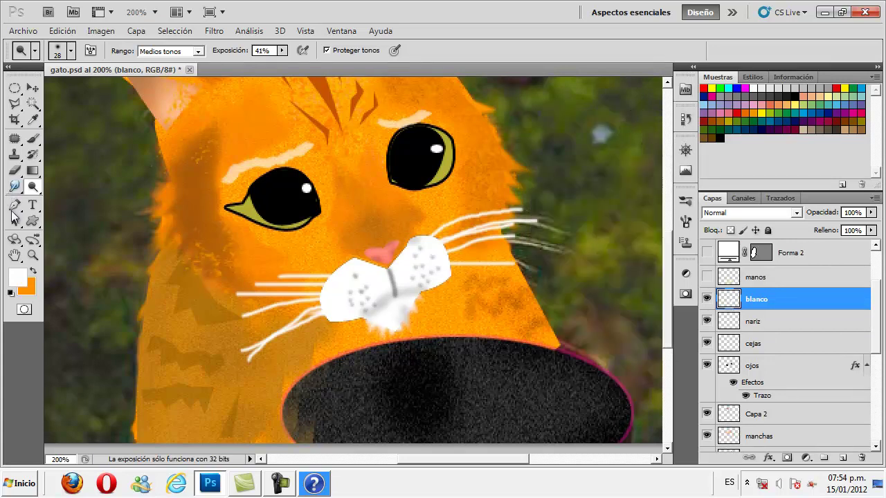
- Turn the work path into a selection from Trazados, then deselect it
{"action": "left_click", "coordinate": [15, 218]}
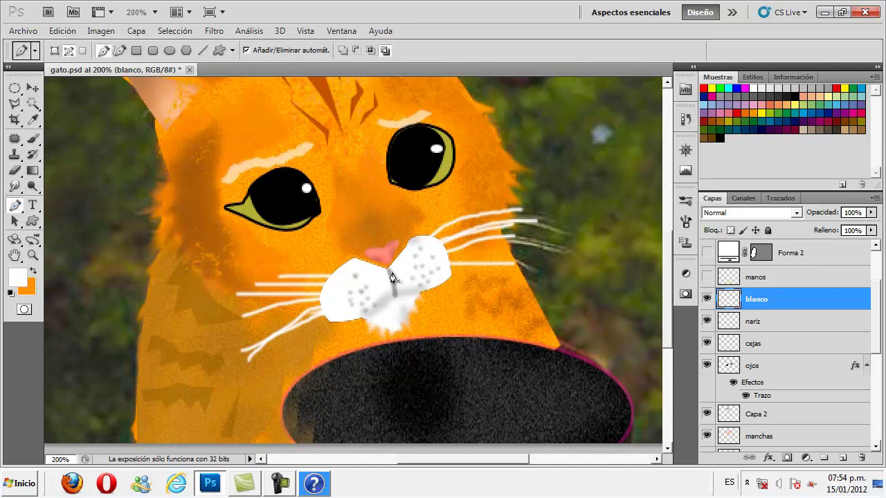
{"action": "left_click", "coordinate": [781, 198]}
{"action": "left_click", "coordinate": [796, 216]}
{"action": "right_click", "coordinate": [801, 217]}
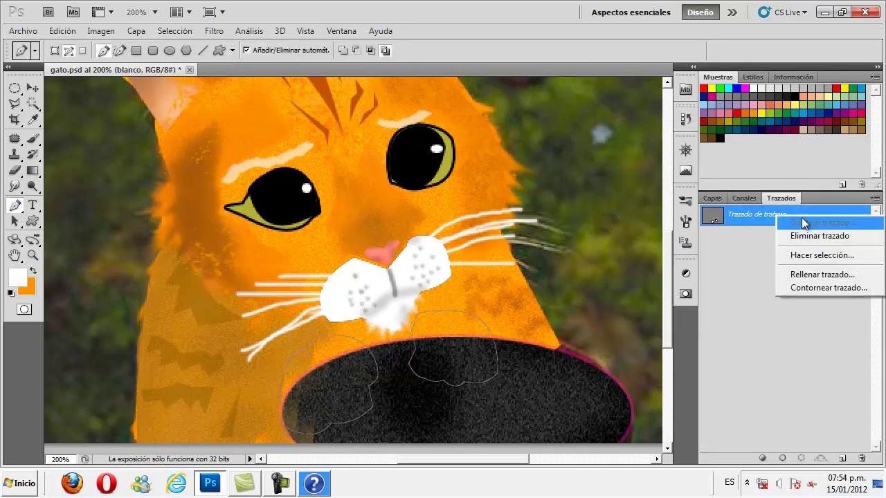
{"action": "left_click", "coordinate": [819, 255]}
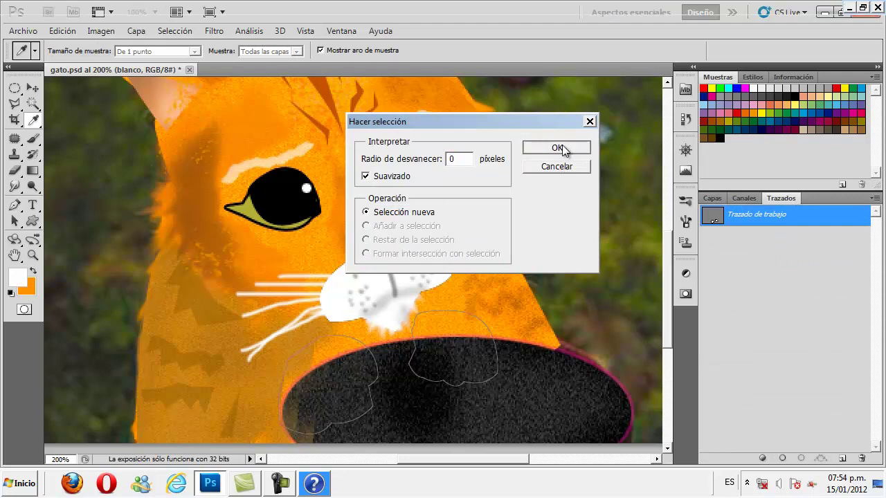
{"action": "left_click", "coordinate": [562, 145]}
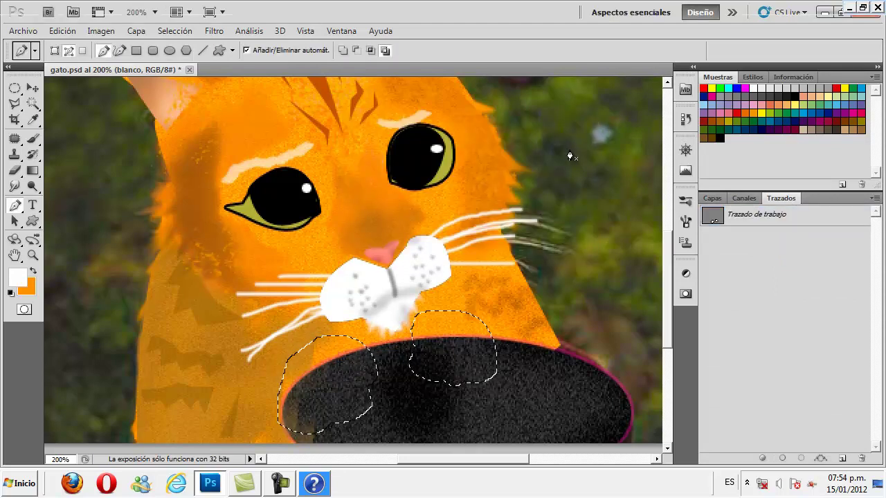
{"action": "key", "text": "ctrl+d"}
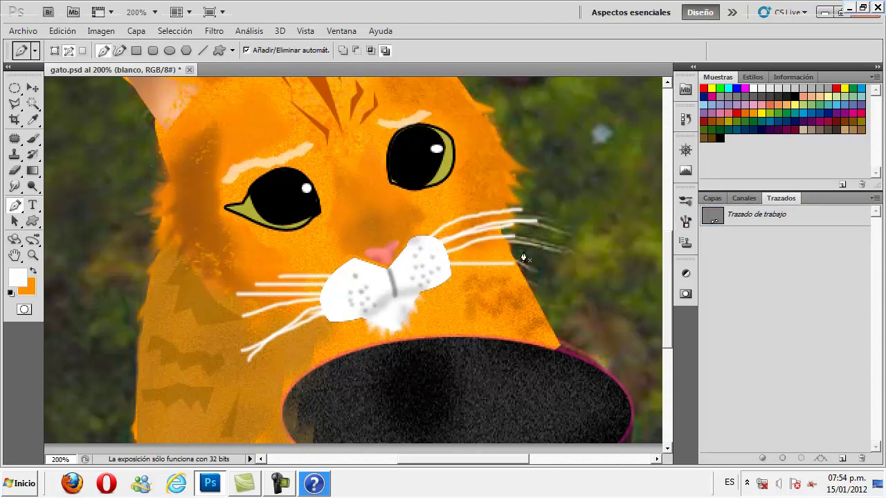
{"action": "left_click", "coordinate": [712, 197]}
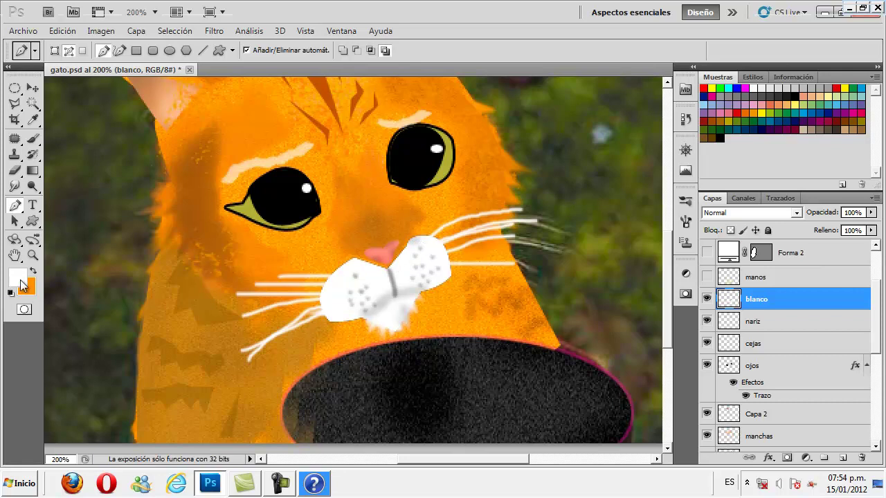
- Set the foreground colour to off-white #ece7e7 and choose the Burn tool
{"action": "left_click", "coordinate": [24, 284]}
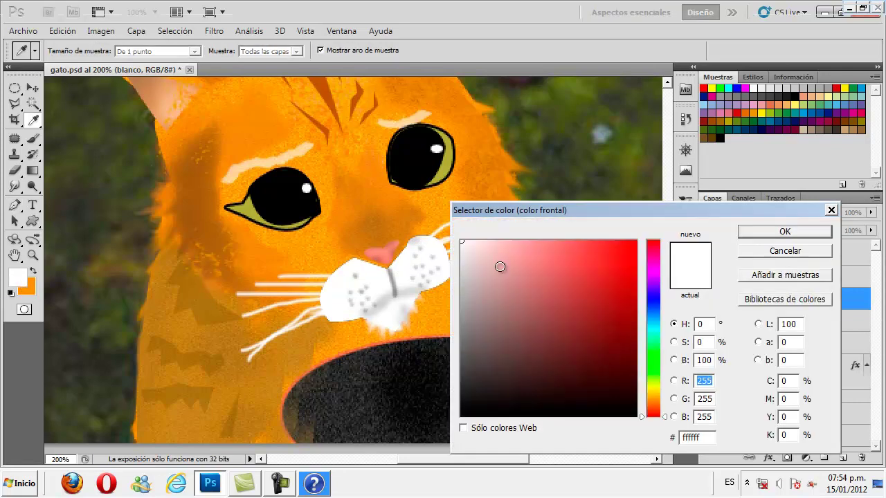
{"action": "left_click_drag", "start_coordinate": [471, 253], "coordinate": [467, 253]}
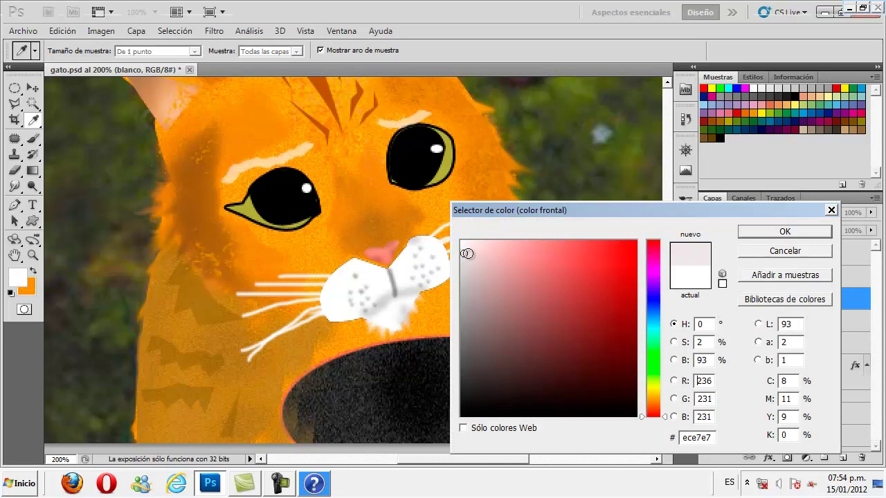
{"action": "left_click", "coordinate": [779, 233]}
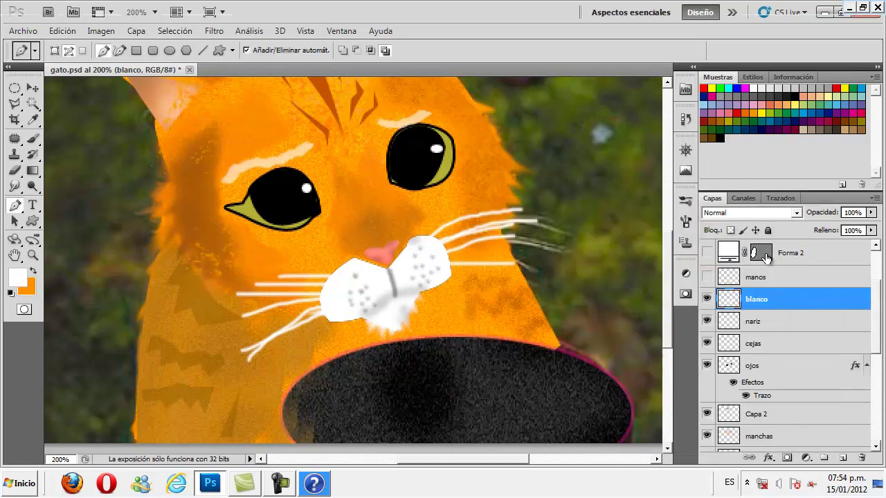
{"action": "left_click", "coordinate": [38, 189]}
{"action": "left_click", "coordinate": [68, 201]}
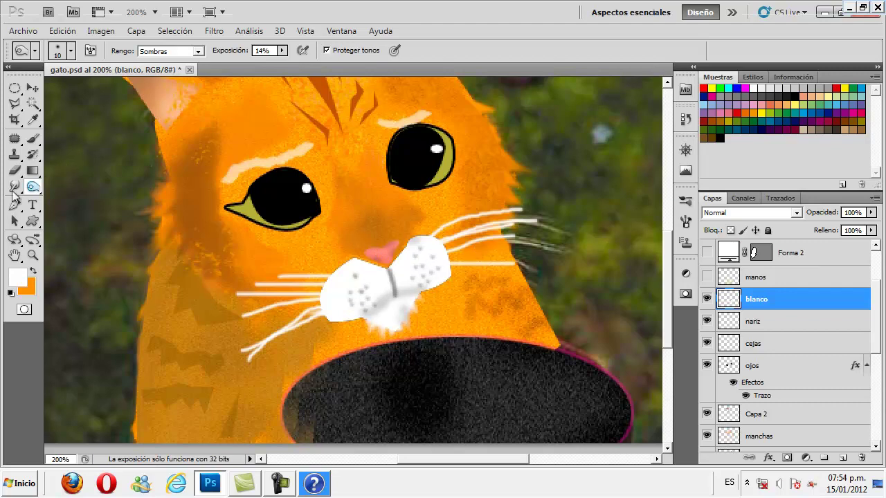
- Set up the Smudge tool with a 7 px brush
{"action": "left_click", "coordinate": [12, 189]}
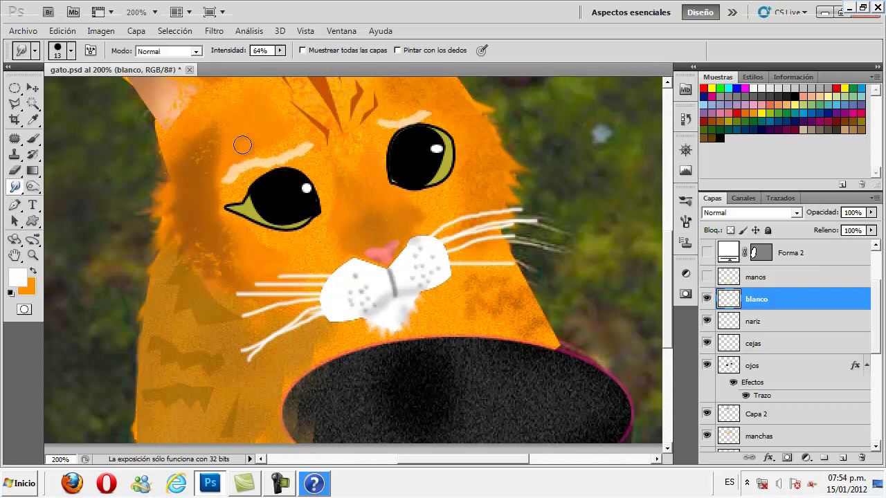
{"action": "left_click", "coordinate": [71, 51]}
{"action": "left_click", "coordinate": [70, 52]}
{"action": "left_click_drag", "start_coordinate": [32, 90], "coordinate": [28, 90]}
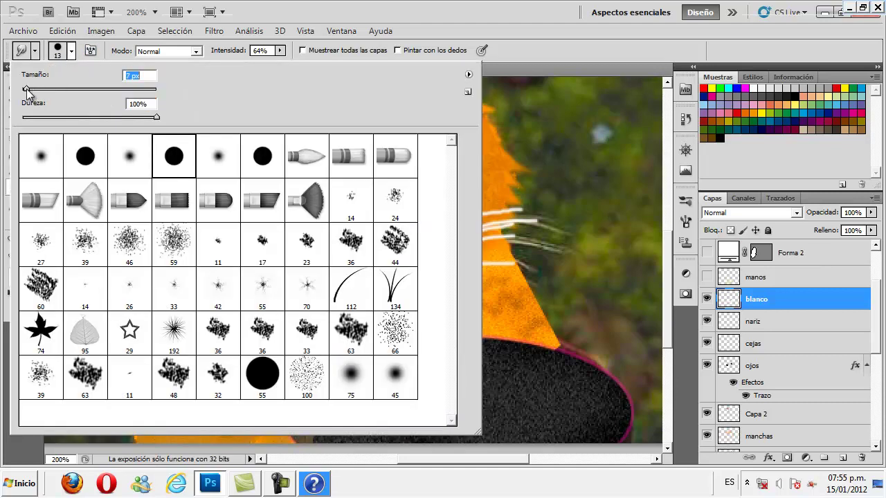
{"action": "left_click", "coordinate": [274, 6]}
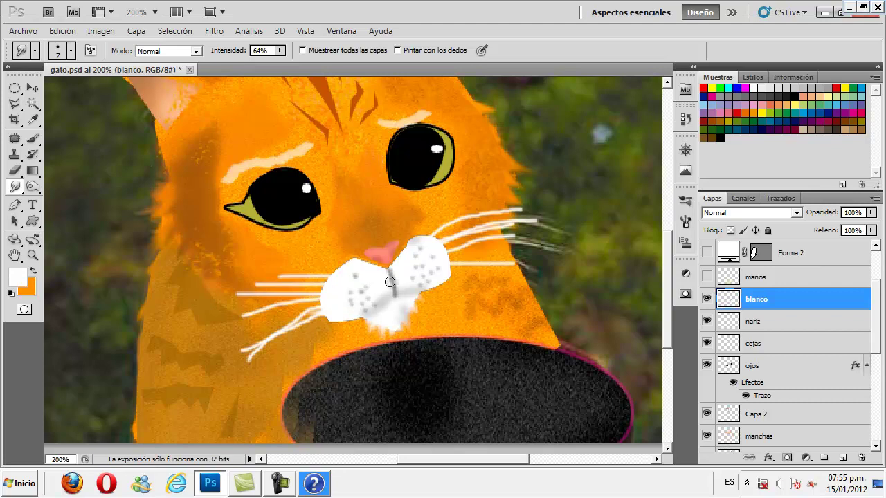
- Show the manos paws layer and make it the active layer
{"action": "left_click", "coordinate": [706, 278]}
{"action": "left_click", "coordinate": [707, 279]}
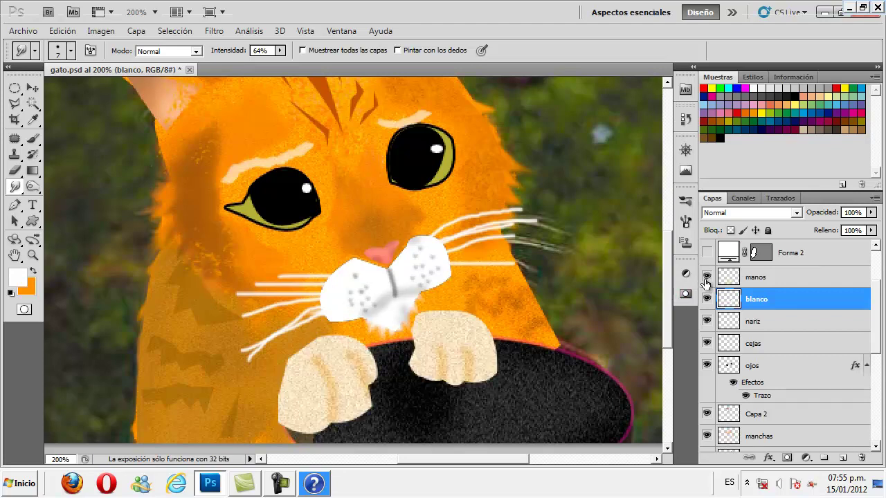
{"action": "left_click", "coordinate": [760, 277]}
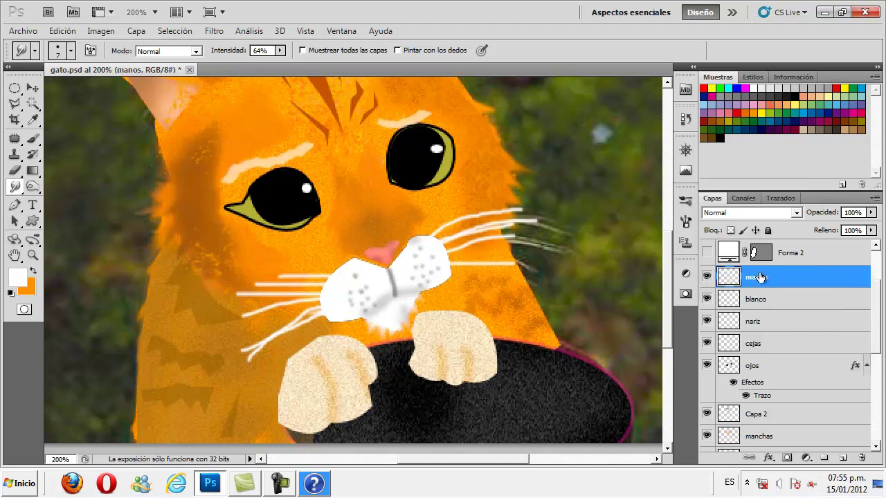
{"action": "scroll", "coordinate": [572, 329], "scroll_direction": "down", "scroll_amount": 2}
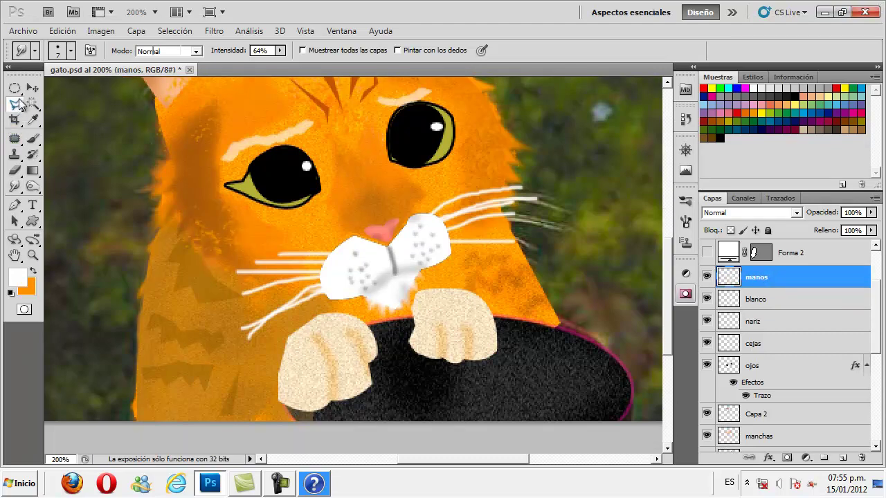
{"action": "left_click", "coordinate": [16, 103]}
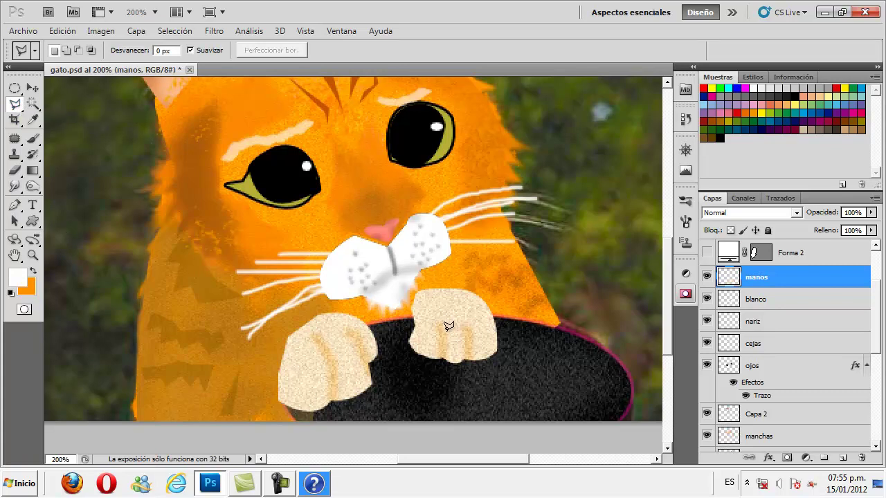
- Keep the Burn tool active and open the Filtro > Ruido filter list
{"action": "left_click", "coordinate": [33, 186]}
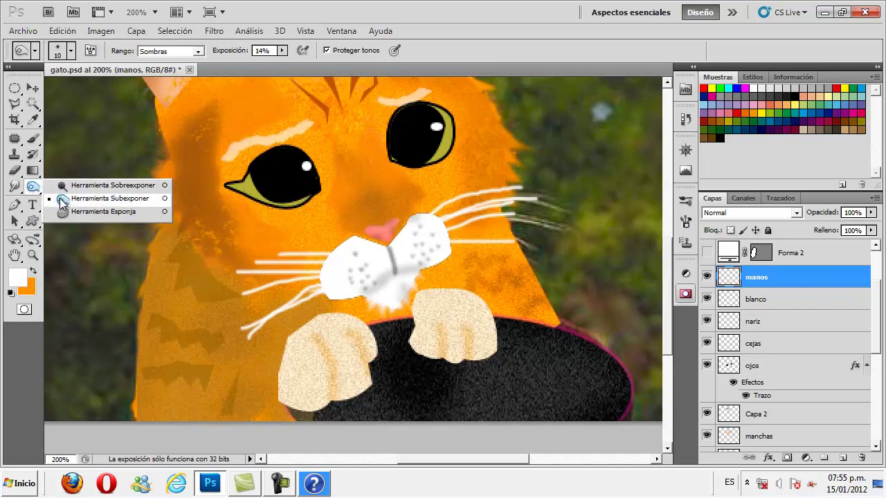
{"action": "left_click", "coordinate": [97, 199]}
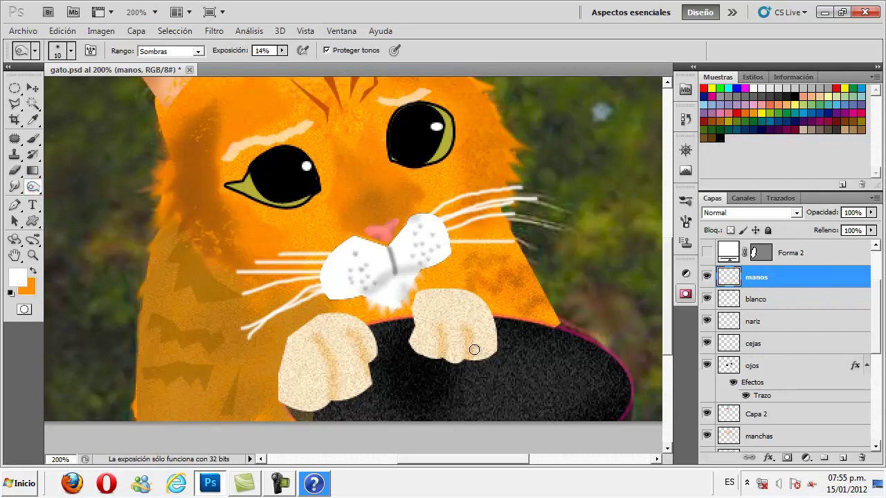
{"action": "left_click", "coordinate": [32, 187]}
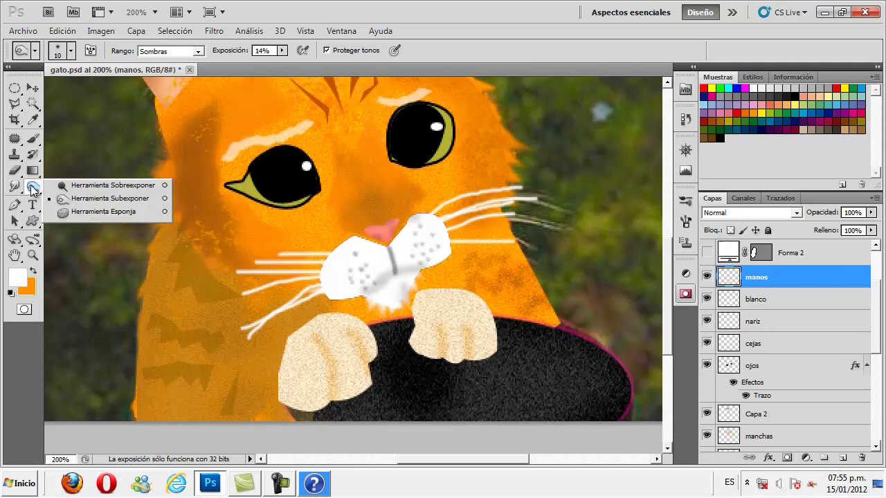
{"action": "left_click", "coordinate": [66, 200]}
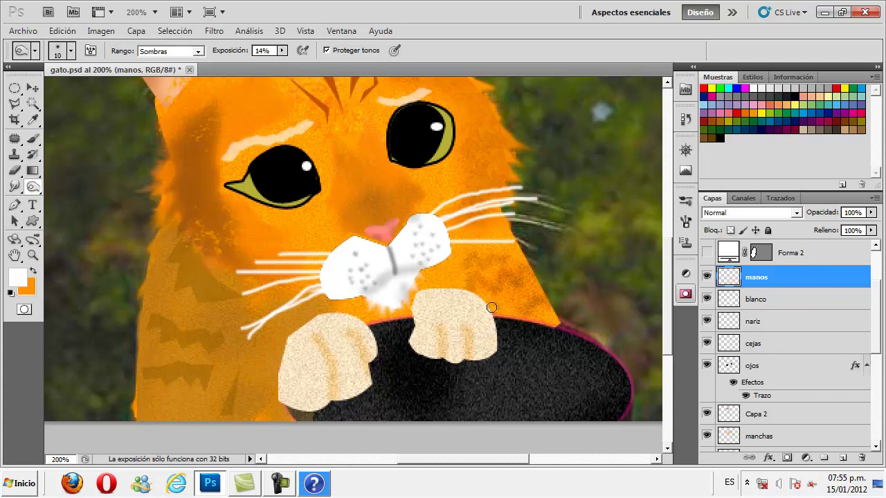
{"action": "left_click", "coordinate": [214, 30]}
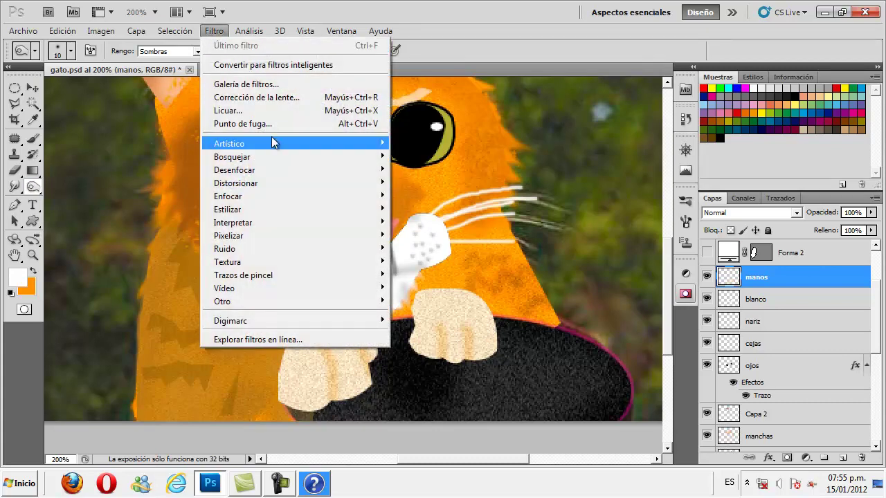
{"action": "mouse_move", "coordinate": [225, 248]}
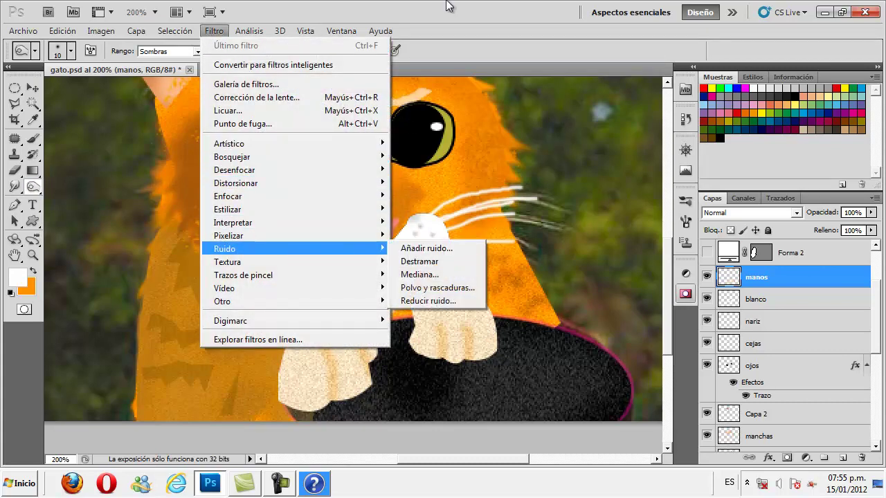
- Close the Filtro menu, toggle the Forma 2 bubble, and zoom out to 66.7%
{"action": "left_click", "coordinate": [448, 5]}
{"action": "scroll", "coordinate": [720, 269], "scroll_direction": "up", "scroll_amount": 1}
{"action": "left_click", "coordinate": [707, 280]}
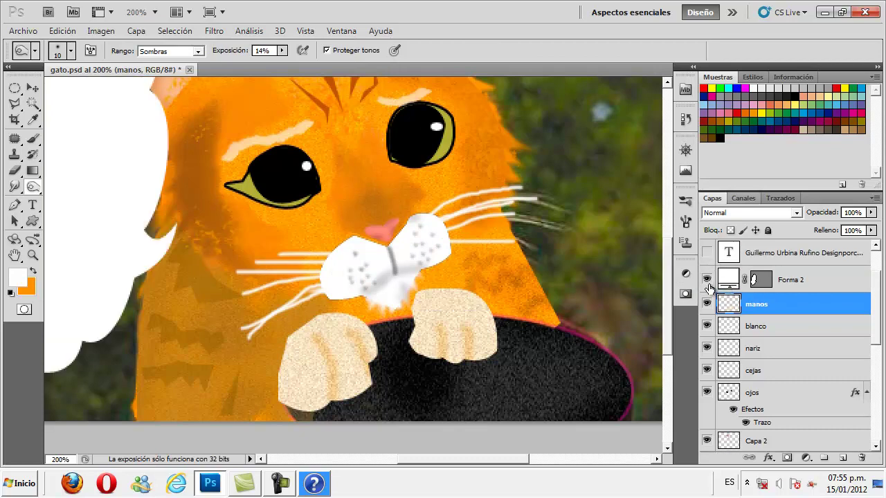
{"action": "key", "text": "ctrl+minus"}
{"action": "key", "text": "ctrl+minus"}
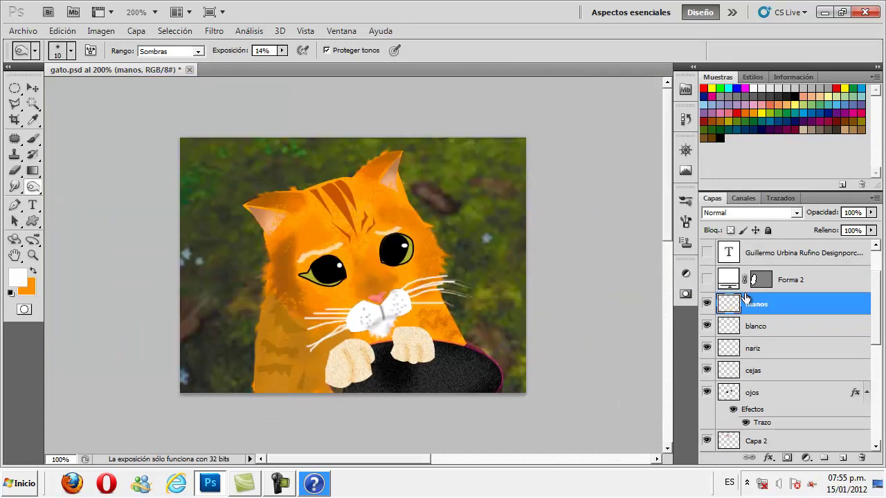
{"action": "key", "text": "ctrl+minus"}
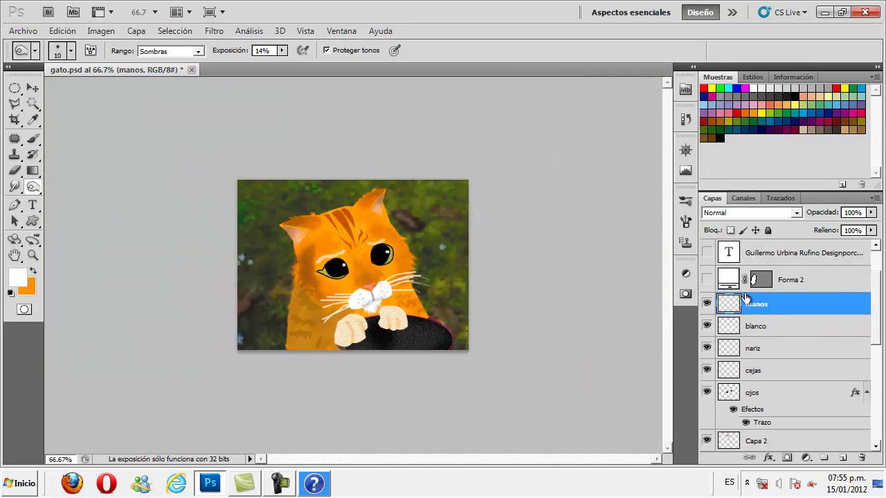
{"action": "key", "text": "ctrl+apostrophe"}
{"action": "key", "text": "ctrl+apostrophe"}
{"action": "scroll", "coordinate": [797, 336], "scroll_direction": "down", "scroll_amount": 3}
- Show the Capa 9 green backdrop and Capa 10 foliage layers, with Capa 9 active
{"action": "scroll", "coordinate": [790, 341], "scroll_direction": "down", "scroll_amount": 3}
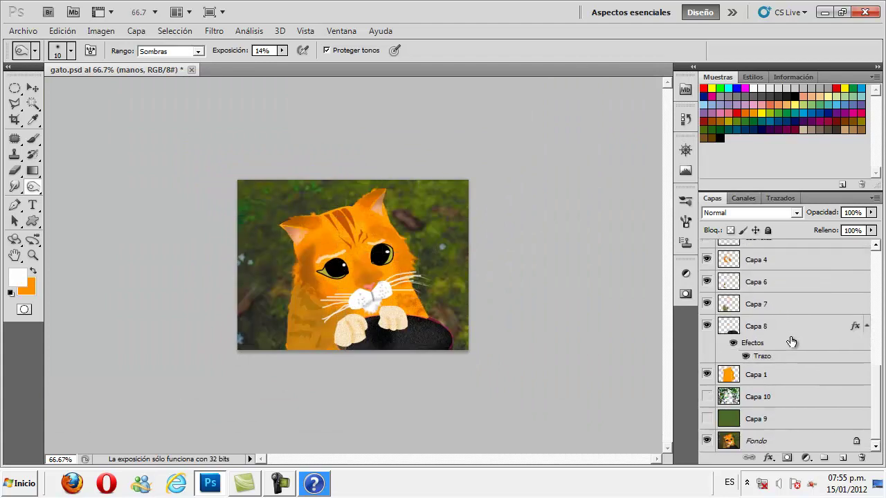
{"action": "left_click", "coordinate": [706, 420]}
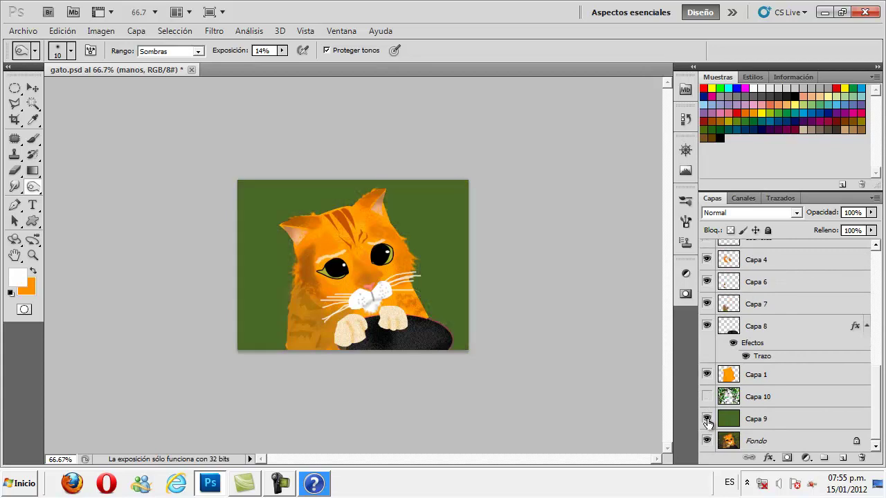
{"action": "left_click", "coordinate": [735, 419]}
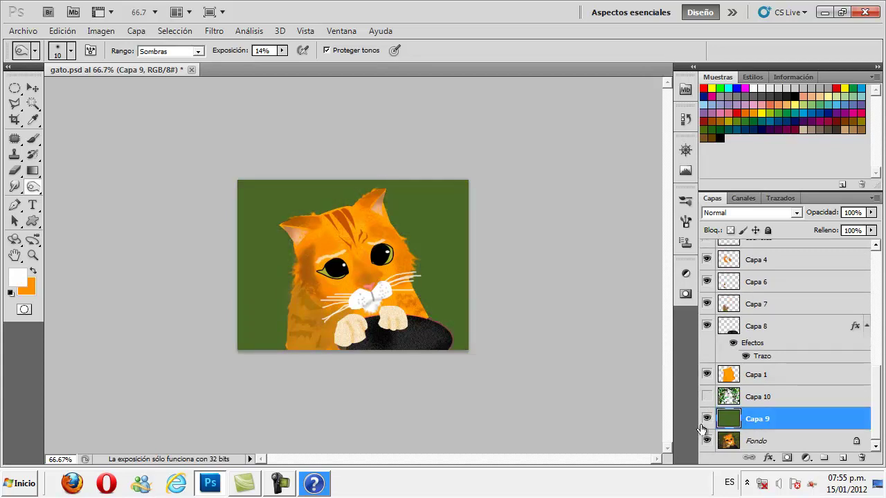
{"action": "left_click", "coordinate": [707, 398]}
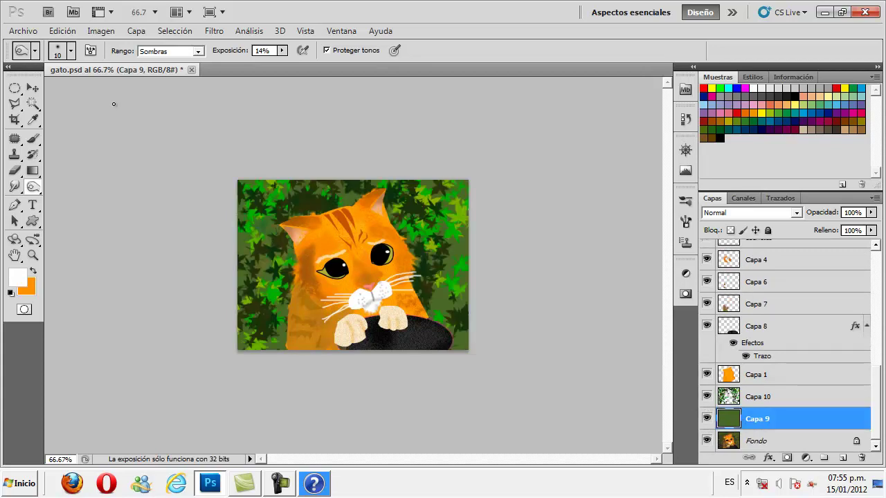
- Load the 74 px maple-leaf brush tip for the Brush tool
{"action": "left_click", "coordinate": [70, 50]}
{"action": "left_click", "coordinate": [34, 139]}
{"action": "right_click", "coordinate": [43, 142]}
{"action": "left_click", "coordinate": [46, 136]}
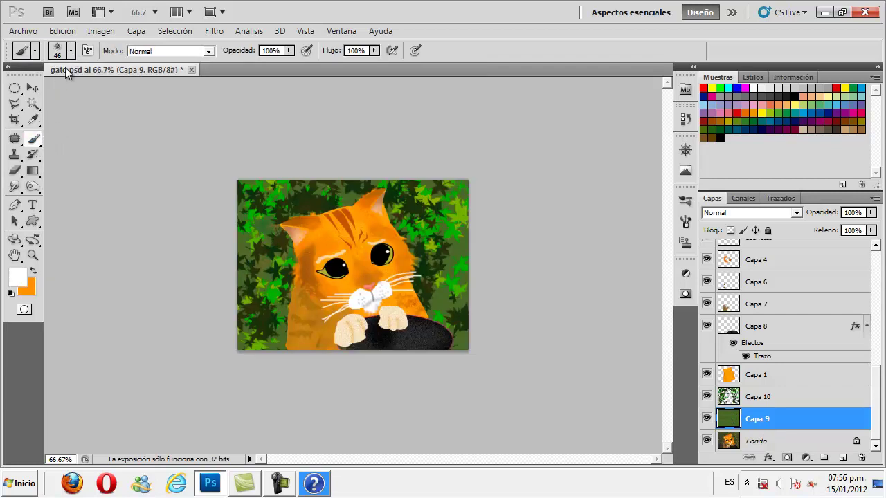
{"action": "left_click", "coordinate": [71, 52]}
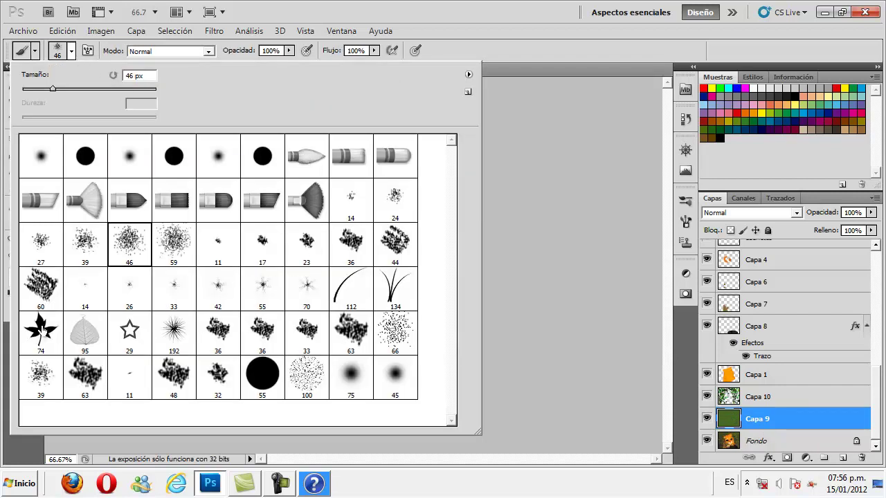
{"action": "left_click", "coordinate": [39, 333]}
{"action": "left_click", "coordinate": [70, 51]}
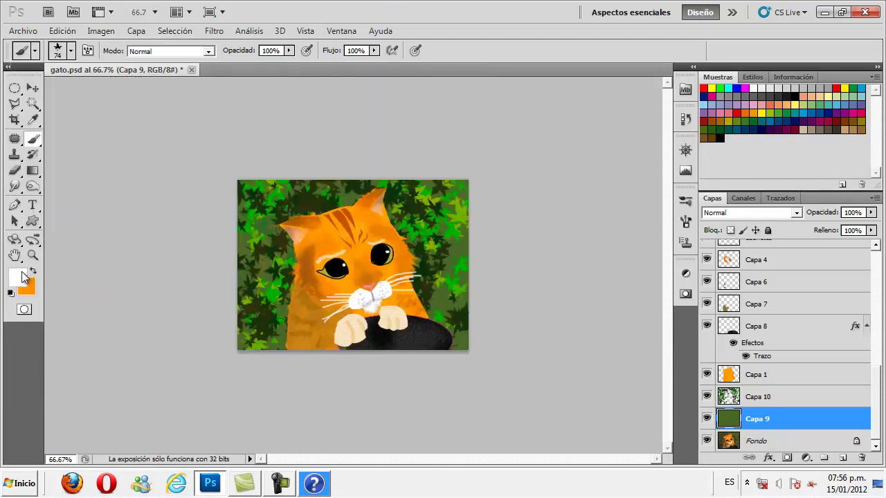
{"action": "left_click", "coordinate": [23, 280]}
- Make the foreground colour bright green and the background colour black
{"action": "left_click", "coordinate": [649, 355]}
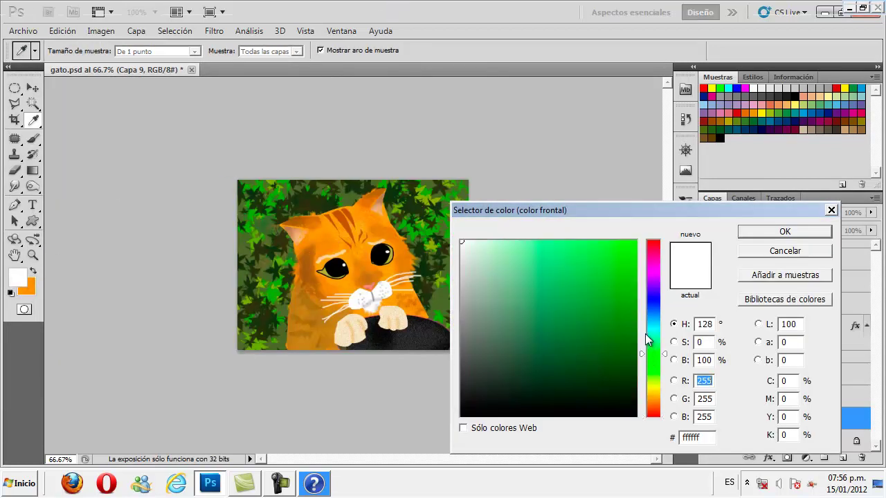
{"action": "left_click", "coordinate": [785, 231]}
{"action": "left_click", "coordinate": [27, 286]}
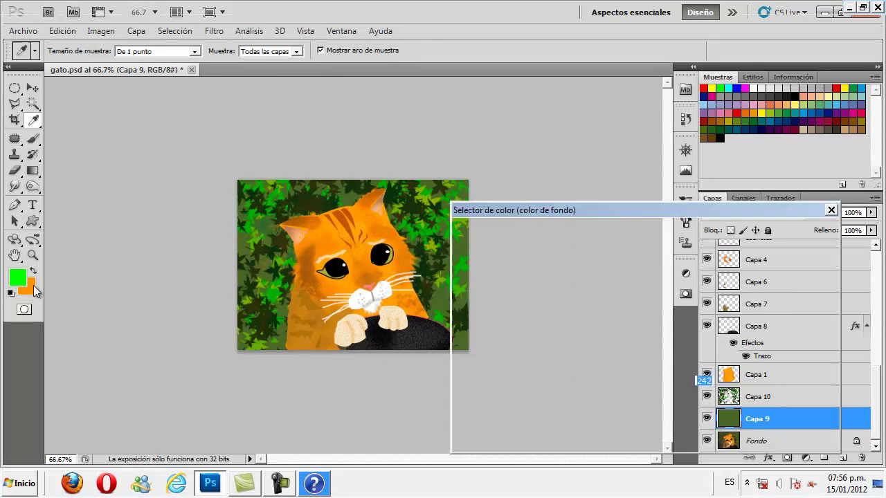
{"action": "left_click_drag", "start_coordinate": [591, 329], "coordinate": [637, 415]}
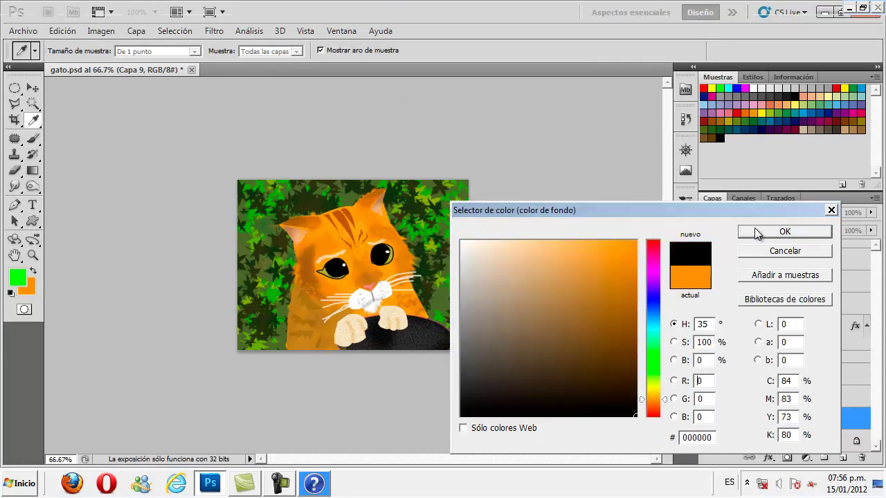
{"action": "left_click", "coordinate": [785, 231]}
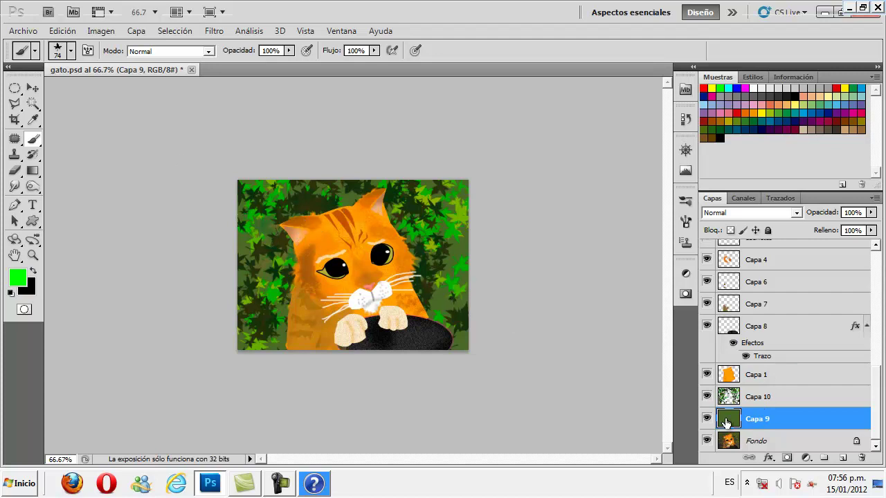
{"action": "scroll", "coordinate": [707, 344], "scroll_direction": "up", "scroll_amount": 5}
{"action": "scroll", "coordinate": [707, 339], "scroll_direction": "up", "scroll_amount": 5}
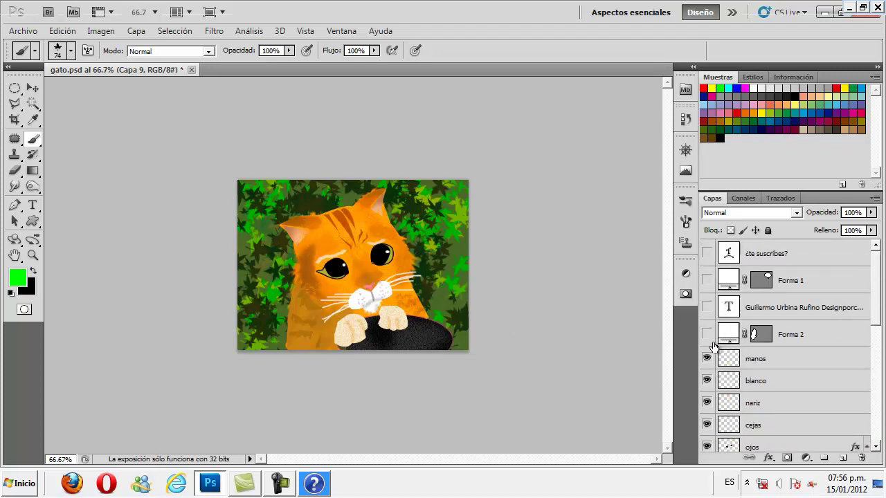
- Show Forma 2, its name text, Forma 1 and '¿te suscribes?', then zoom in
{"action": "left_click", "coordinate": [707, 331]}
{"action": "left_click", "coordinate": [707, 306]}
{"action": "left_click", "coordinate": [707, 280]}
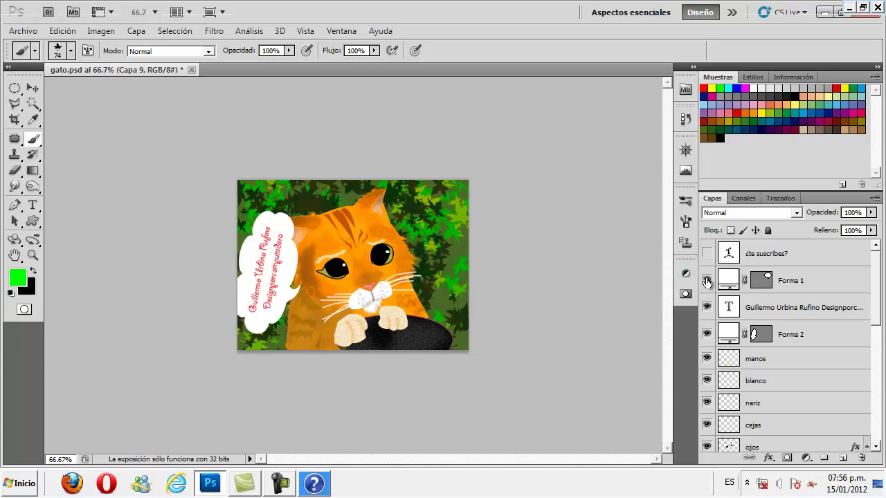
{"action": "left_click", "coordinate": [707, 254]}
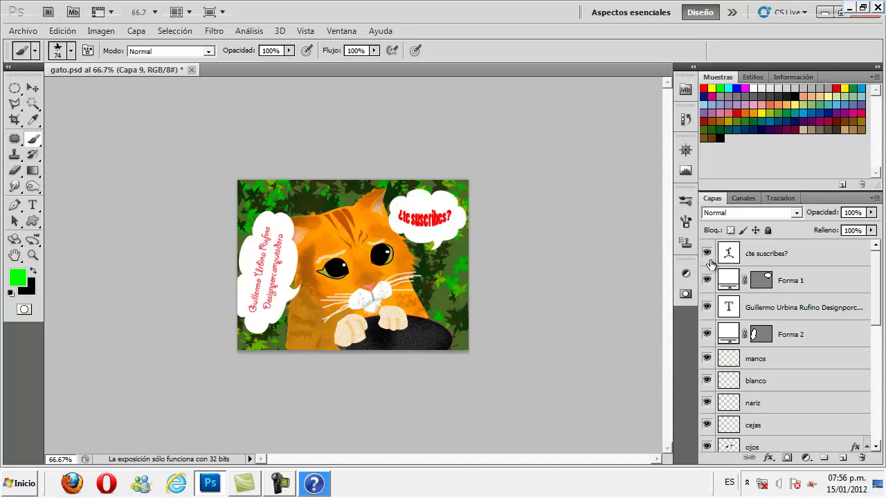
{"action": "key", "text": "ctrl+plus"}
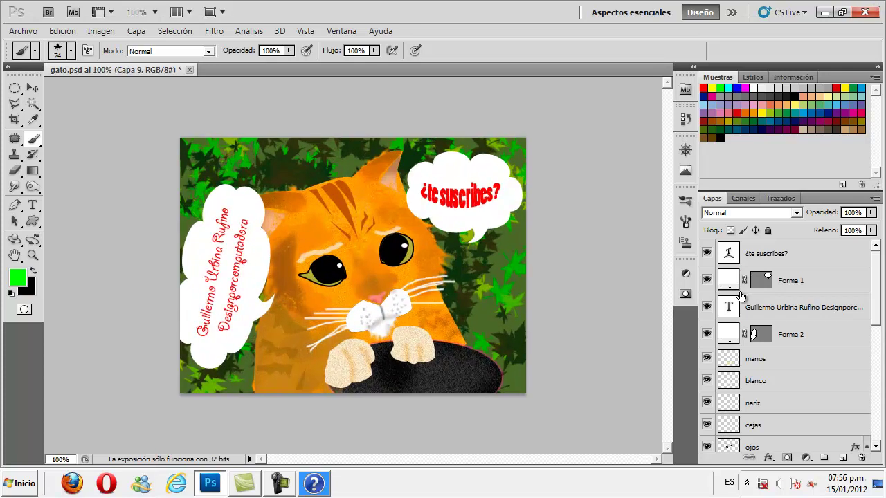
- Hide both speech bubbles and their texts again, then minimize Photoshop
{"action": "left_click", "coordinate": [706, 254]}
{"action": "mouse_move", "coordinate": [707, 280]}
{"action": "left_mouse_down"}
{"action": "mouse_move", "coordinate": [704, 339]}
{"action": "mouse_move", "coordinate": [707, 253]}
{"action": "left_mouse_up"}
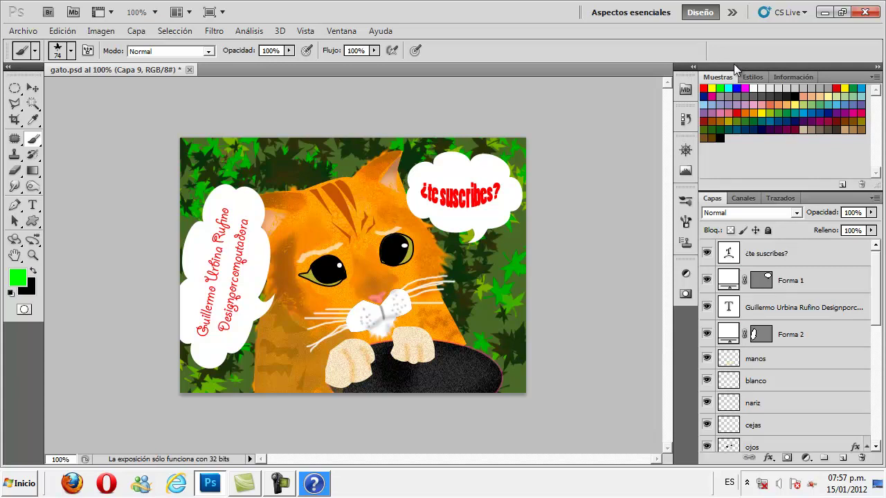
{"action": "left_click", "coordinate": [825, 13]}
- Launch Internet Explorer, open YouTube in a new tab and go to 'Mi canal'
{"action": "left_click", "coordinate": [698, 23]}
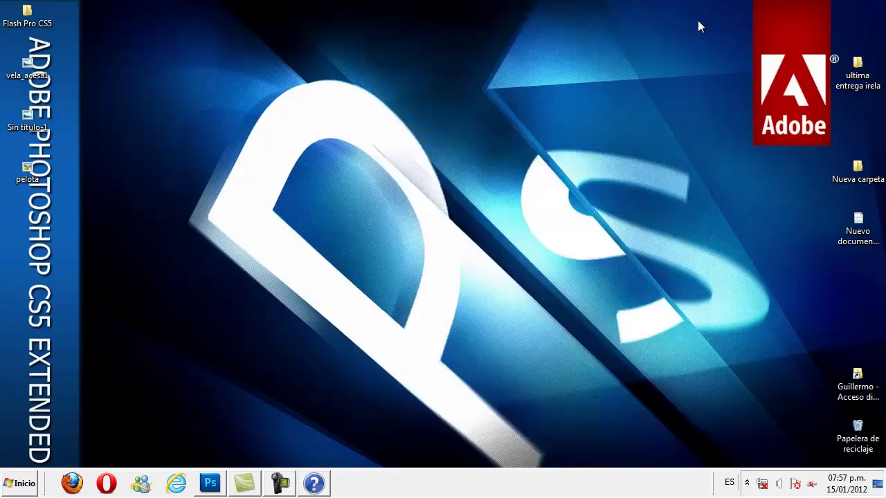
{"action": "left_click", "coordinate": [185, 485]}
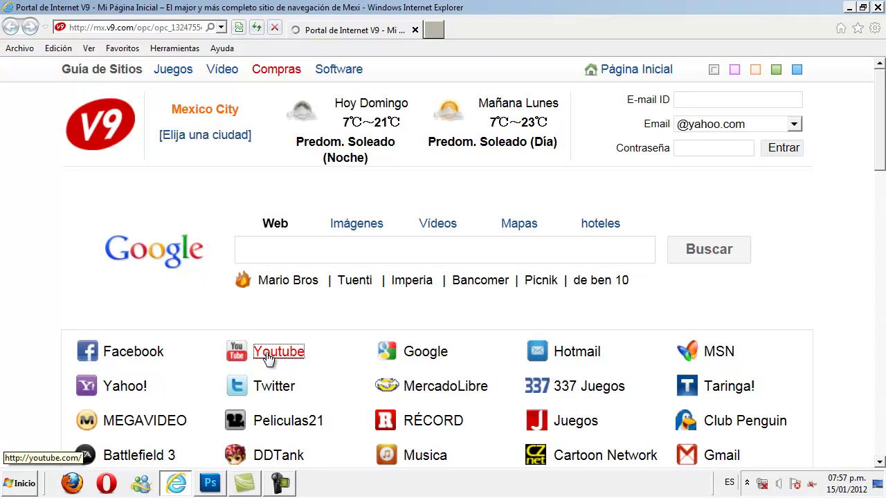
{"action": "left_click", "coordinate": [267, 355]}
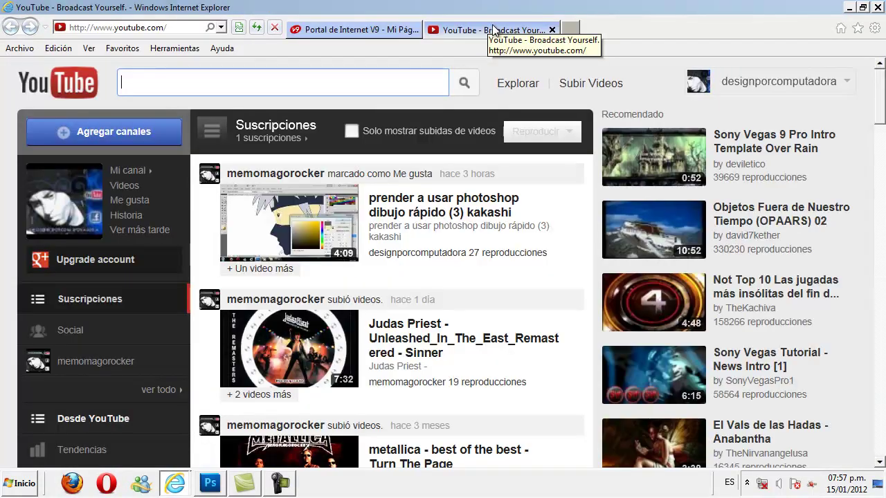
{"action": "left_click", "coordinate": [758, 84]}
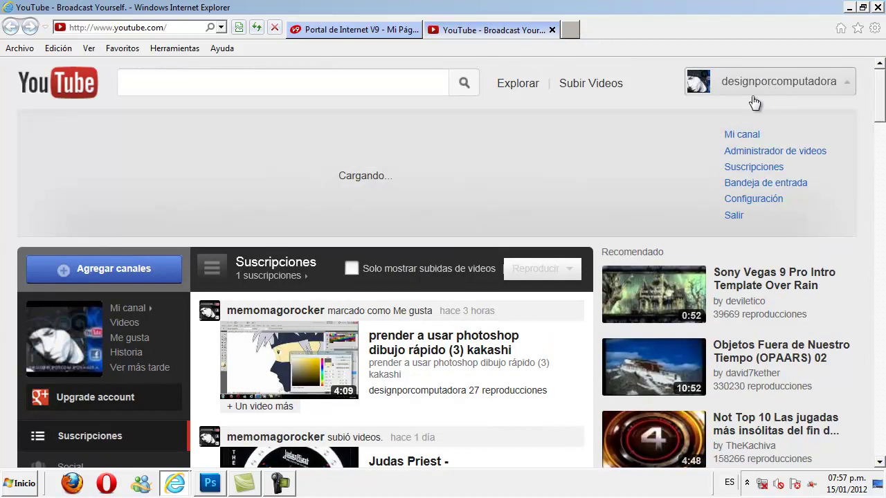
{"action": "left_click", "coordinate": [745, 136]}
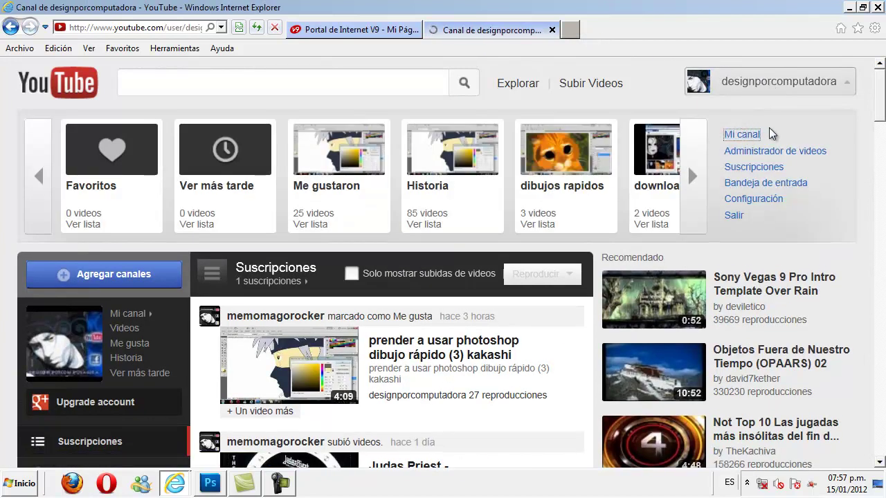
{"action": "scroll", "coordinate": [881, 110], "scroll_direction": "down", "scroll_amount": 5}
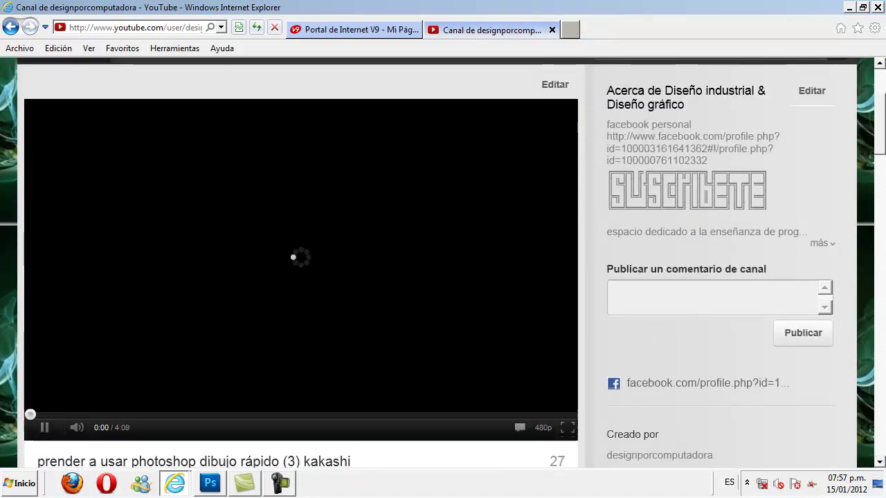
{"action": "scroll", "coordinate": [682, 190], "scroll_direction": "down", "scroll_amount": 3}
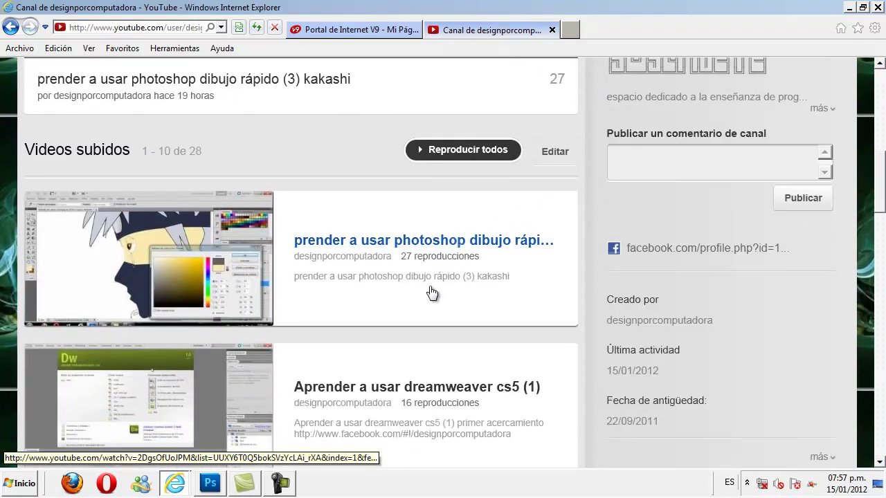
{"action": "left_click_drag", "start_coordinate": [881, 205], "coordinate": [881, 211]}
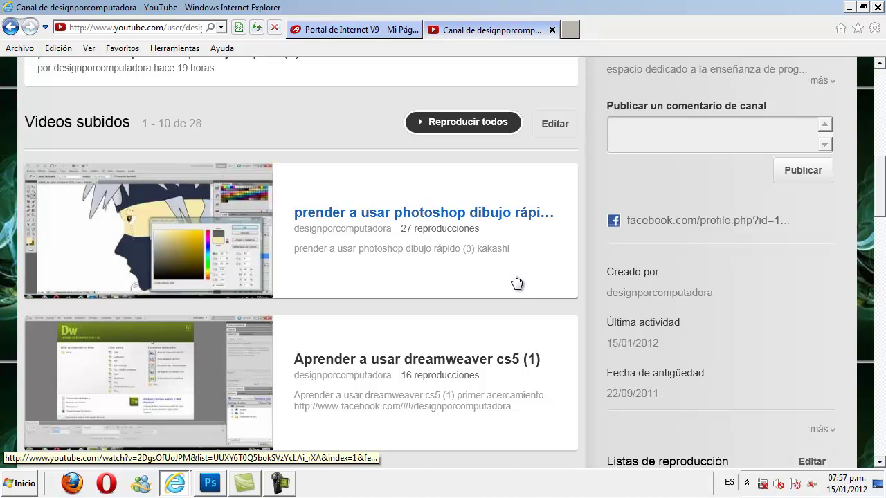
{"action": "left_click_drag", "start_coordinate": [883, 173], "coordinate": [883, 175]}
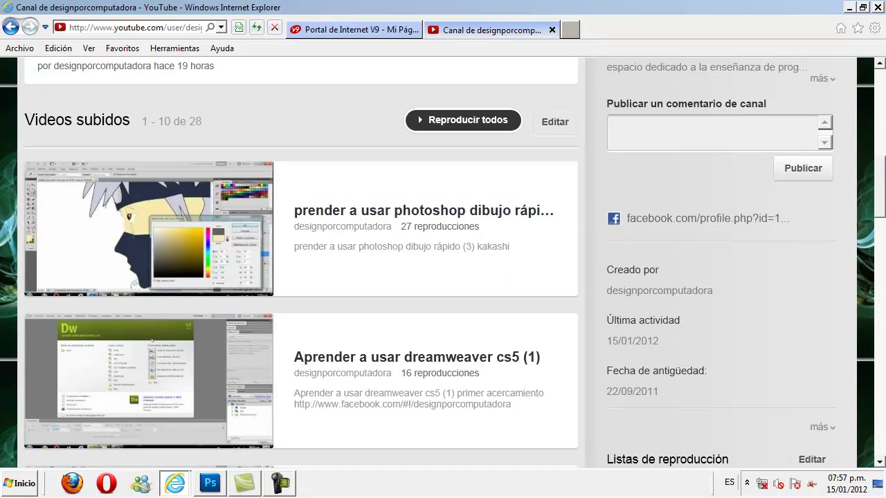
{"action": "left_click_drag", "start_coordinate": [881, 186], "coordinate": [882, 235]}
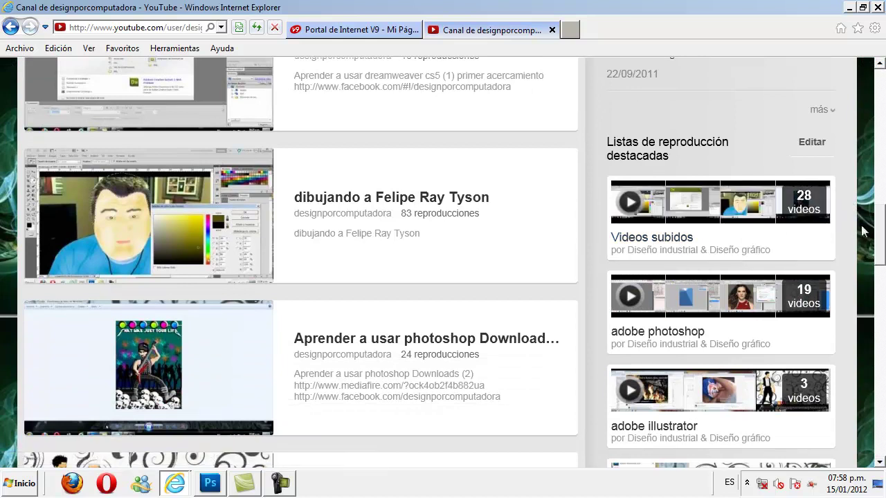
{"action": "left_click_drag", "start_coordinate": [884, 242], "coordinate": [883, 245]}
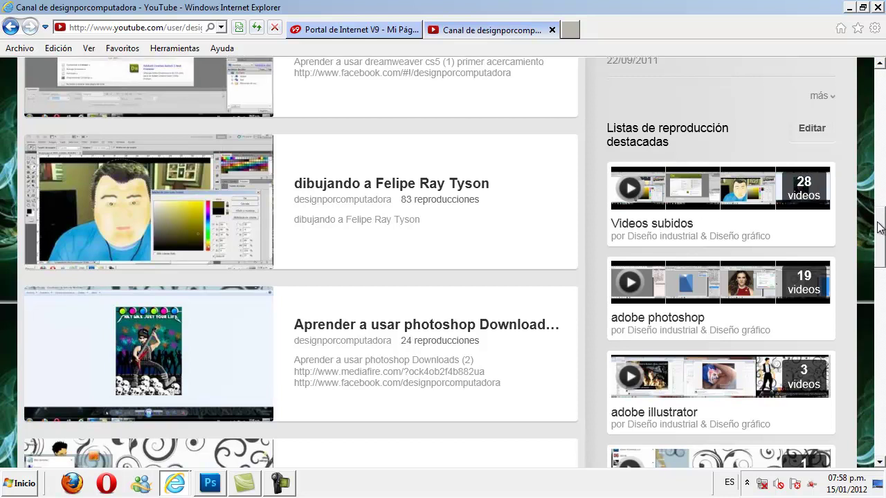
{"action": "left_click_drag", "start_coordinate": [879, 227], "coordinate": [879, 232]}
{"action": "mouse_move", "coordinate": [720, 282]}
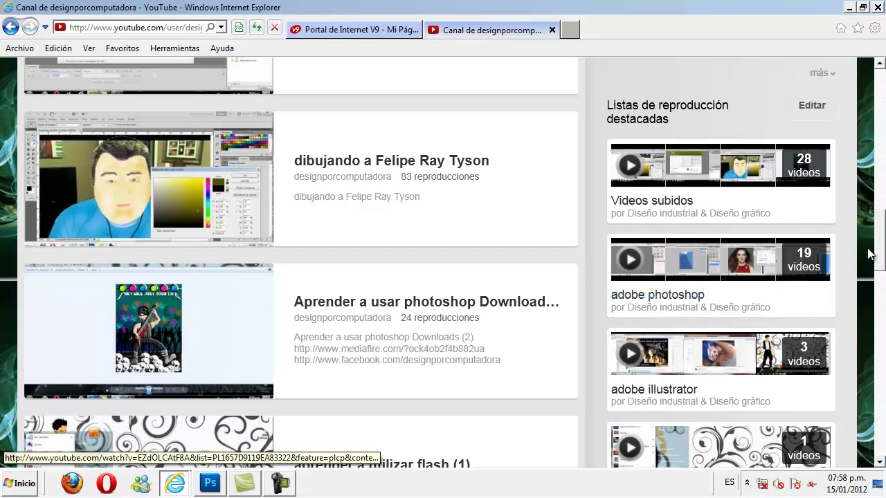
{"action": "scroll", "coordinate": [864, 252], "scroll_direction": "down", "scroll_amount": 3}
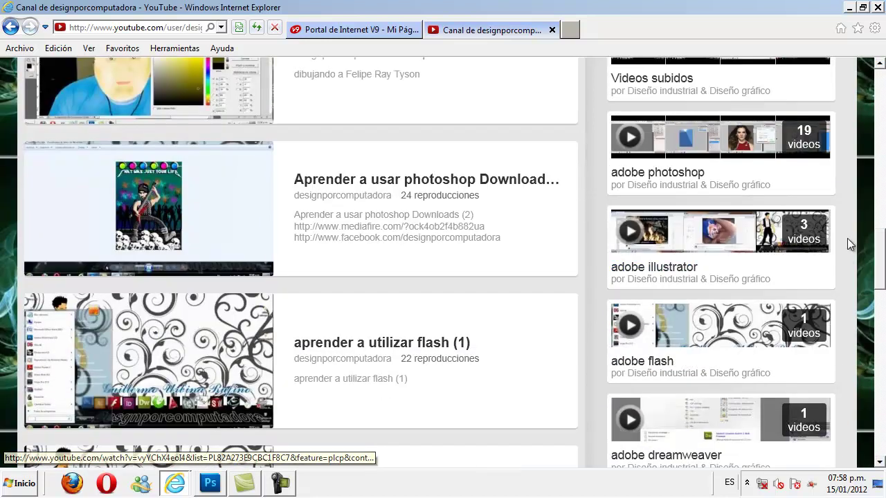
{"action": "scroll", "coordinate": [848, 242], "scroll_direction": "down", "scroll_amount": 3}
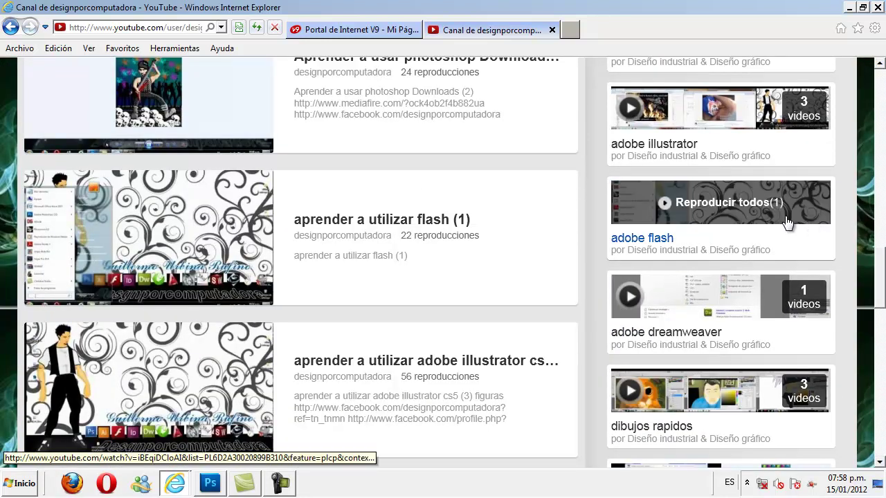
{"action": "scroll", "coordinate": [806, 228], "scroll_direction": "down", "scroll_amount": 2}
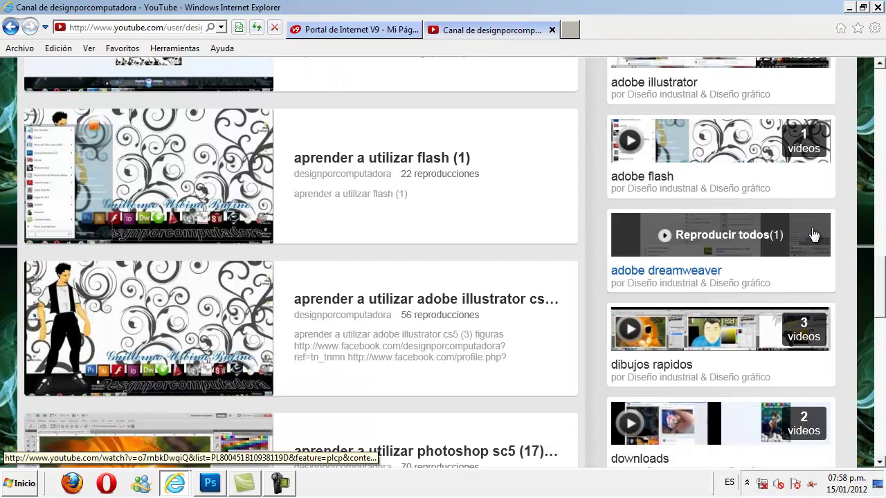
{"action": "scroll", "coordinate": [854, 232], "scroll_direction": "down", "scroll_amount": 3}
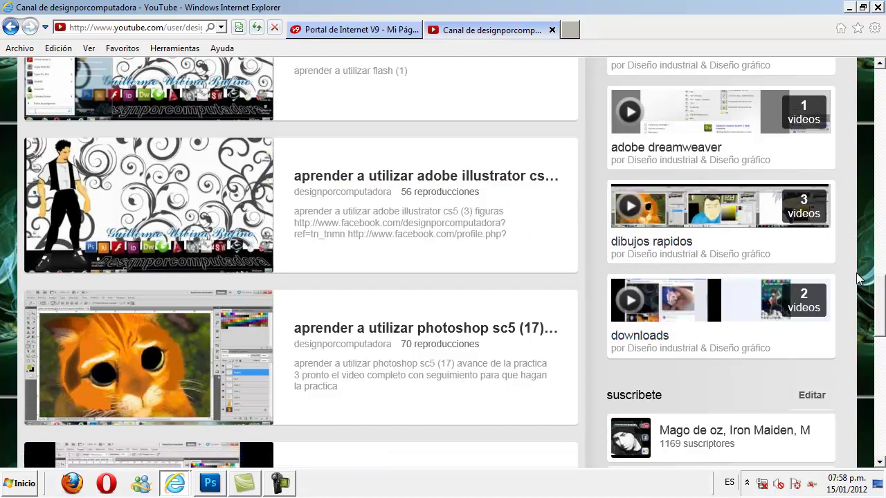
{"action": "scroll", "coordinate": [858, 275], "scroll_direction": "down", "scroll_amount": 1}
{"action": "scroll", "coordinate": [846, 272], "scroll_direction": "up", "scroll_amount": 2}
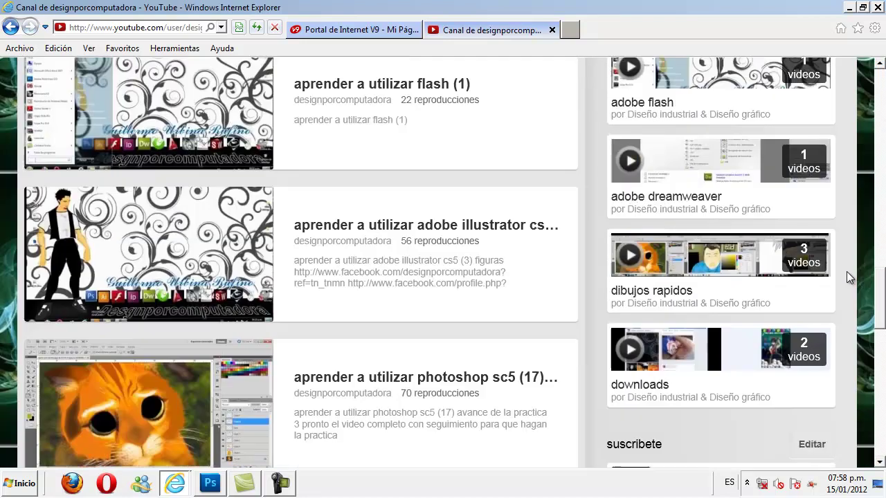
{"action": "scroll", "coordinate": [849, 267], "scroll_direction": "up", "scroll_amount": 2}
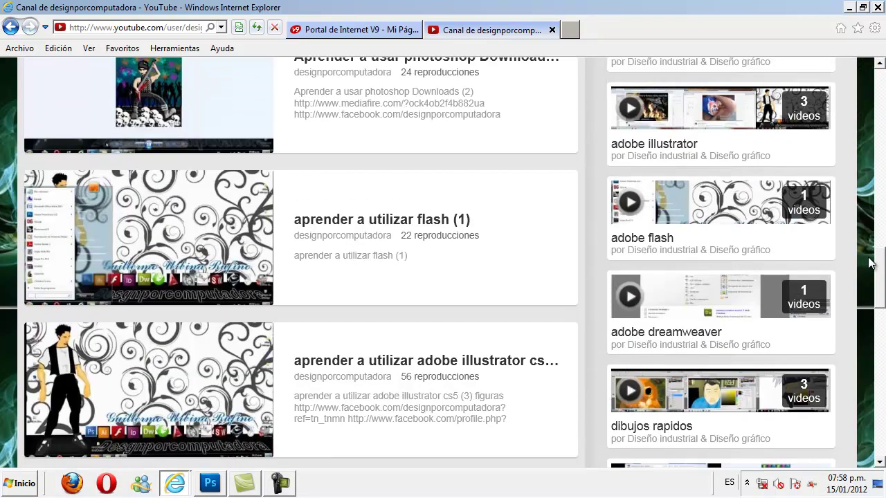
{"action": "left_click_drag", "start_coordinate": [880, 275], "coordinate": [882, 123]}
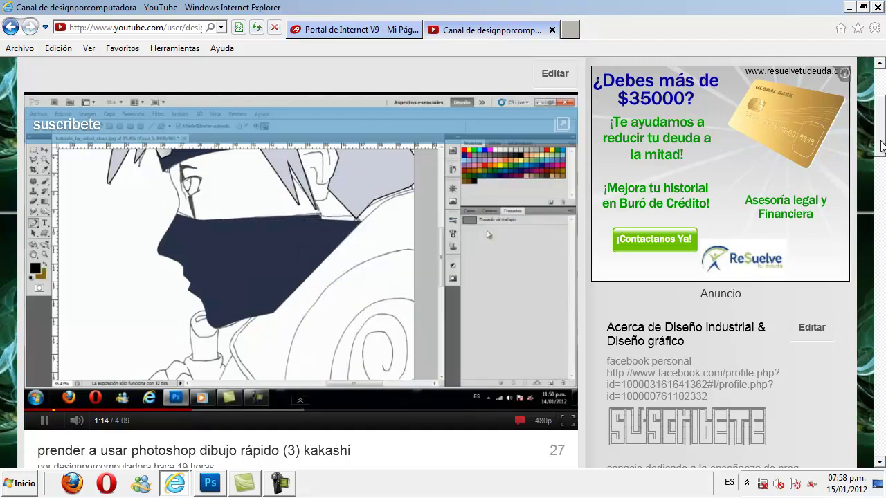
{"action": "scroll", "coordinate": [881, 213], "scroll_direction": "down", "scroll_amount": 2}
{"action": "scroll", "coordinate": [880, 213], "scroll_direction": "down", "scroll_amount": 1}
{"action": "scroll", "coordinate": [880, 214], "scroll_direction": "down", "scroll_amount": 5}
{"action": "scroll", "coordinate": [443, 262], "scroll_direction": "down", "scroll_amount": 2}
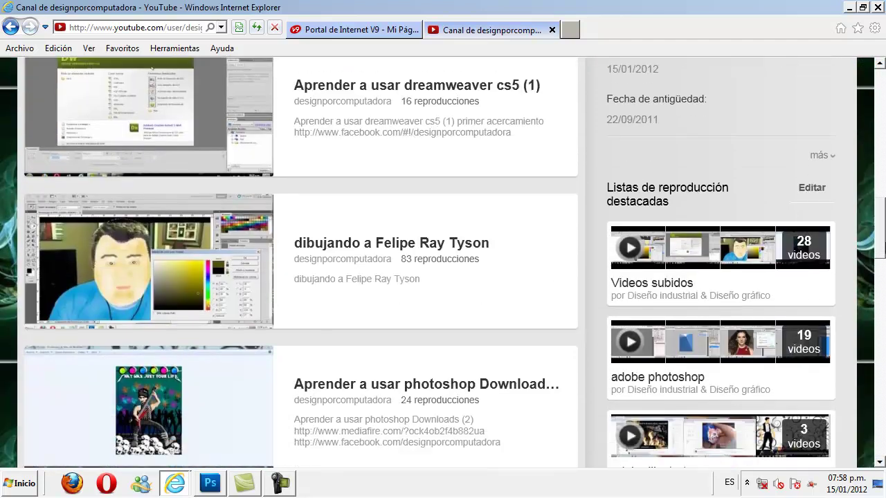
{"action": "scroll", "coordinate": [301, 262], "scroll_direction": "down", "scroll_amount": 3}
{"action": "scroll", "coordinate": [301, 261], "scroll_direction": "down", "scroll_amount": 5}
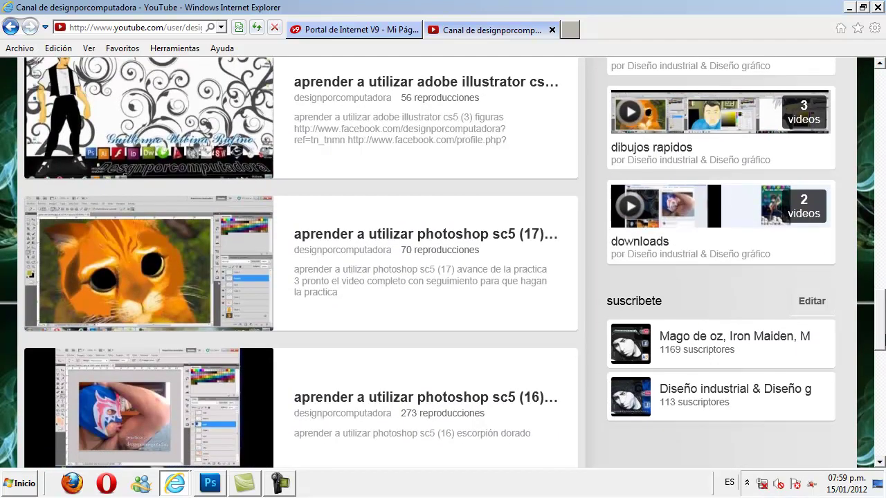
{"action": "scroll", "coordinate": [301, 261], "scroll_direction": "up", "scroll_amount": 10}
{"action": "scroll", "coordinate": [301, 262], "scroll_direction": "up", "scroll_amount": 3}
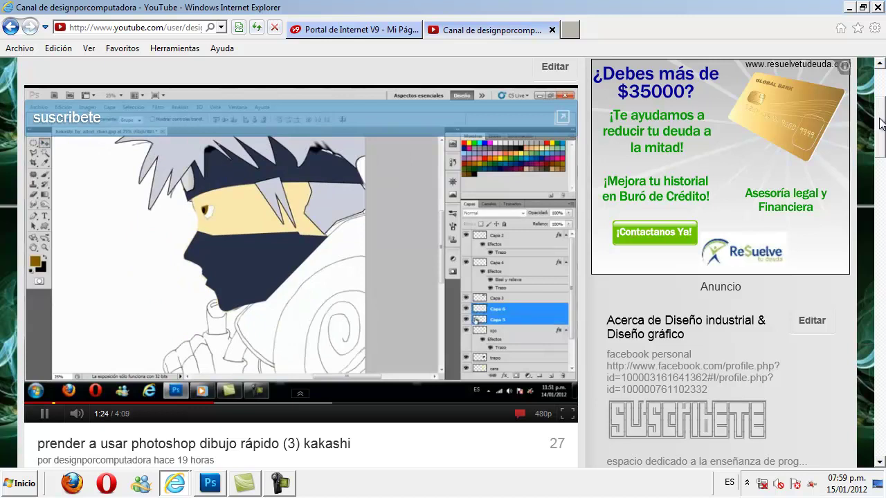
{"action": "left_click_drag", "start_coordinate": [881, 123], "coordinate": [884, 114]}
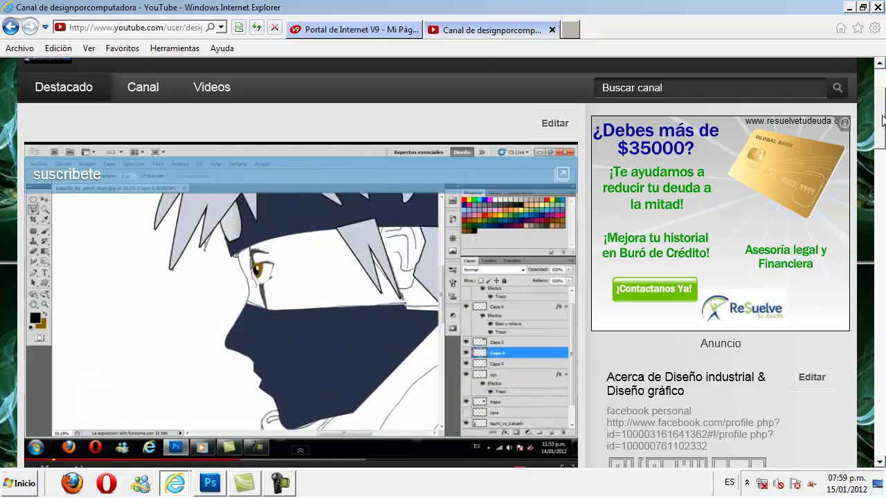
{"action": "scroll", "coordinate": [882, 120], "scroll_direction": "down", "scroll_amount": 1}
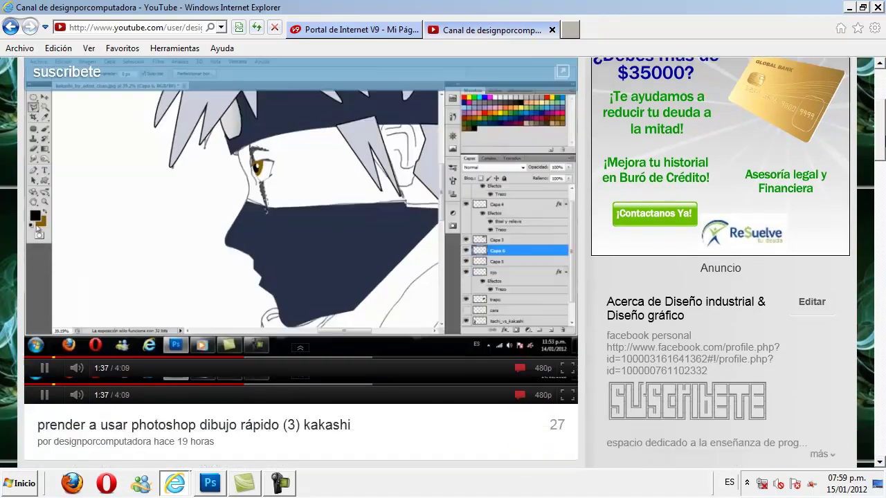
{"action": "scroll", "coordinate": [443, 262], "scroll_direction": "down", "scroll_amount": 1}
{"action": "scroll", "coordinate": [443, 262], "scroll_direction": "up", "scroll_amount": 1}
{"action": "scroll", "coordinate": [443, 262], "scroll_direction": "up", "scroll_amount": 3}
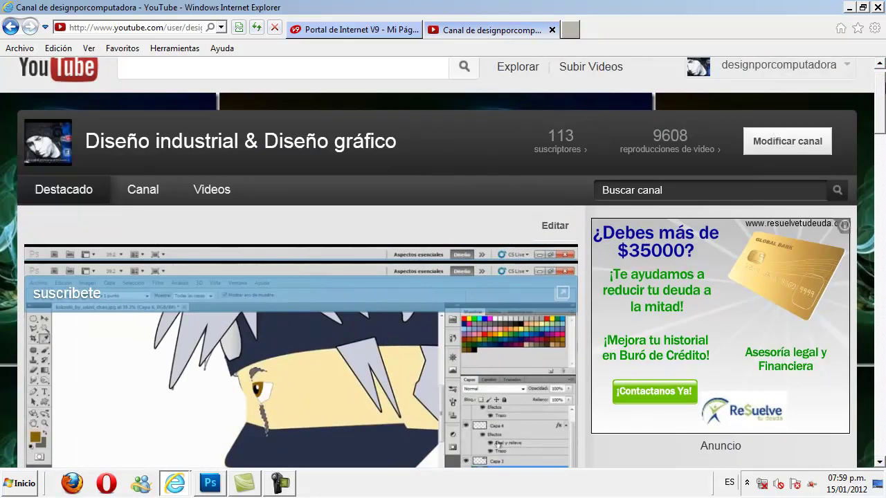
{"action": "scroll", "coordinate": [443, 262], "scroll_direction": "down", "scroll_amount": 3}
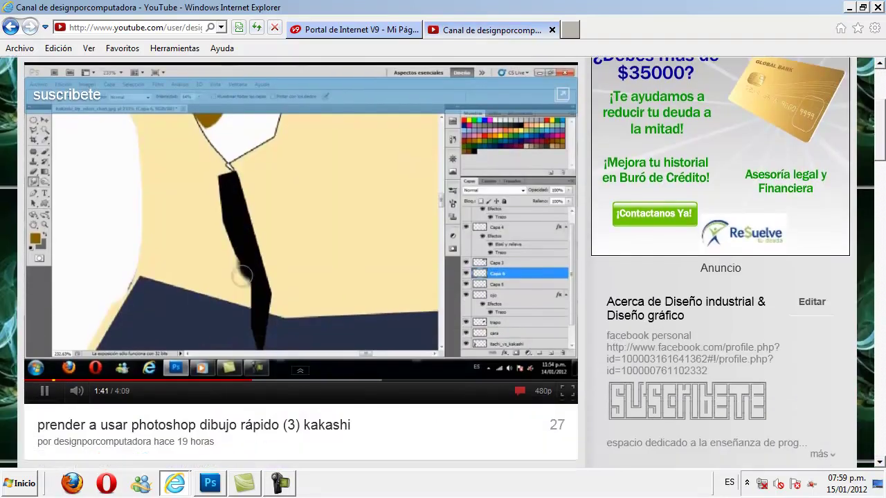
{"action": "scroll", "coordinate": [443, 262], "scroll_direction": "down", "scroll_amount": 2}
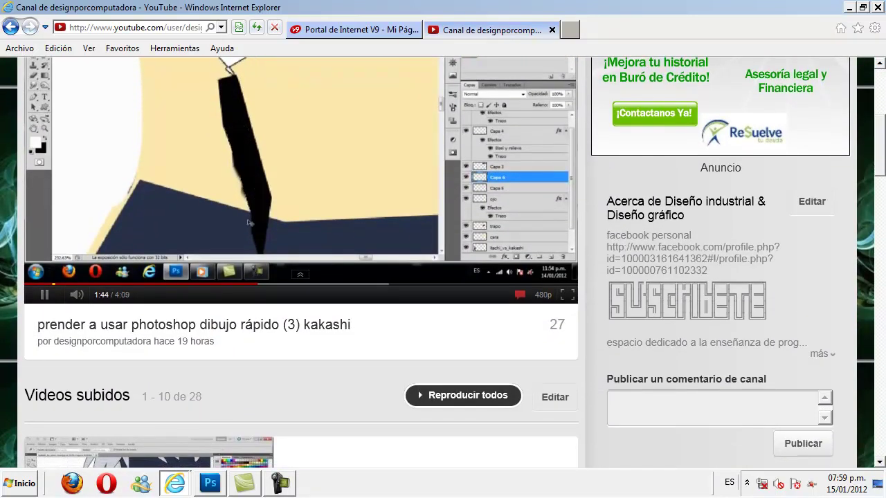
{"action": "scroll", "coordinate": [443, 262], "scroll_direction": "down", "scroll_amount": 1}
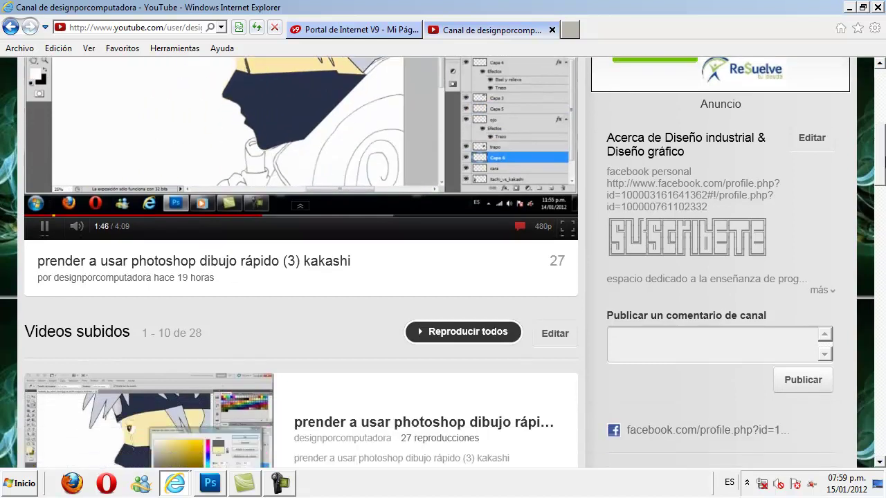
{"action": "scroll", "coordinate": [443, 261], "scroll_direction": "down", "scroll_amount": 2}
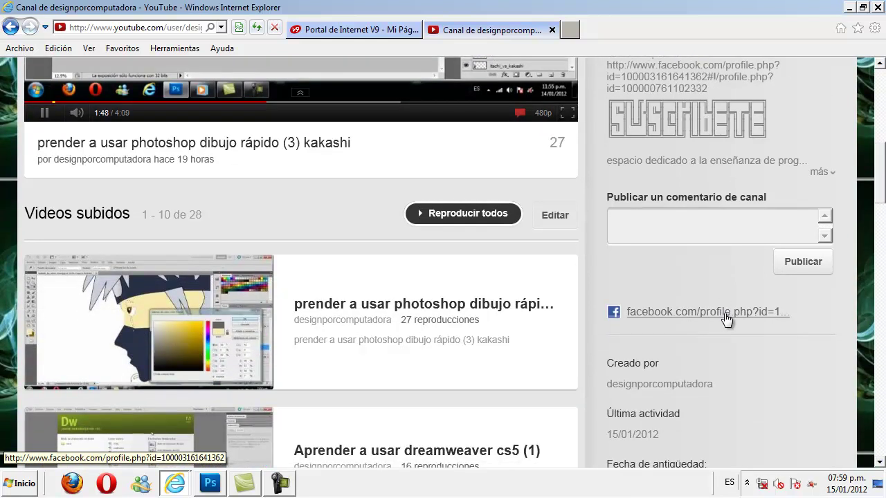
{"action": "left_click", "coordinate": [725, 315]}
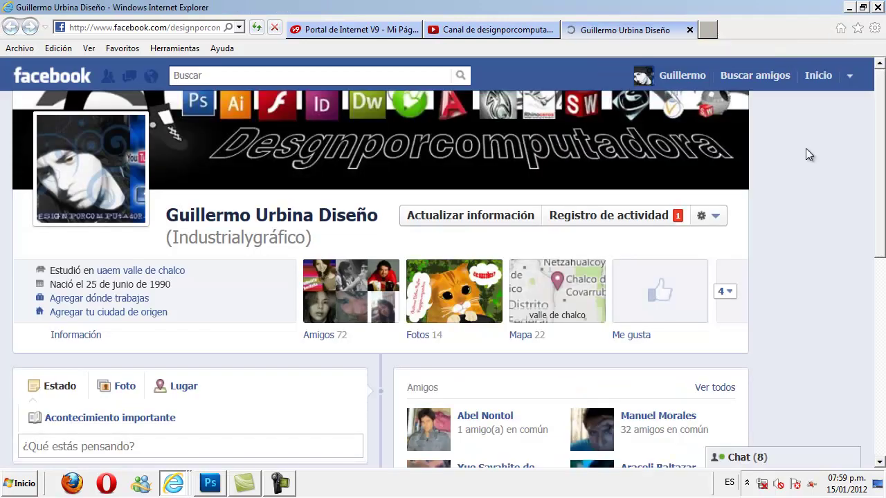
{"action": "mouse_move", "coordinate": [884, 169]}
{"action": "left_mouse_down"}
{"action": "mouse_move", "coordinate": [883, 143]}
{"action": "mouse_move", "coordinate": [884, 208]}
{"action": "left_mouse_up"}
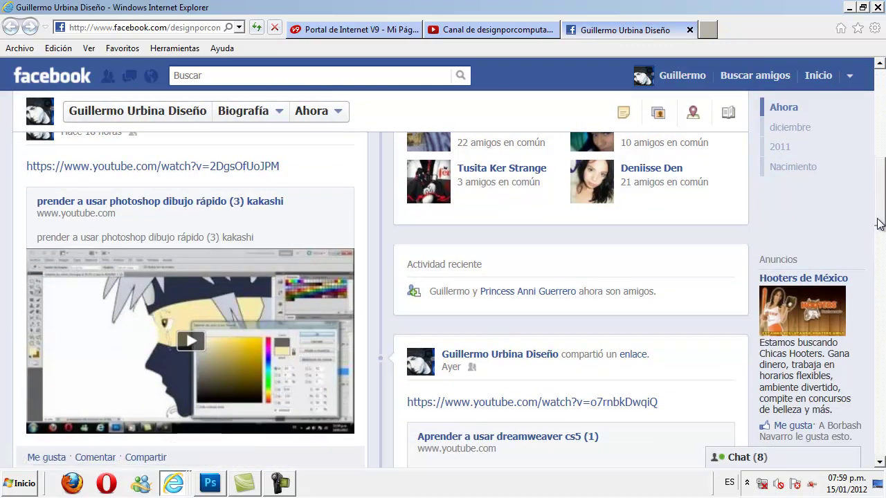
{"action": "left_click_drag", "start_coordinate": [881, 220], "coordinate": [884, 111]}
{"action": "left_click", "coordinate": [691, 30]}
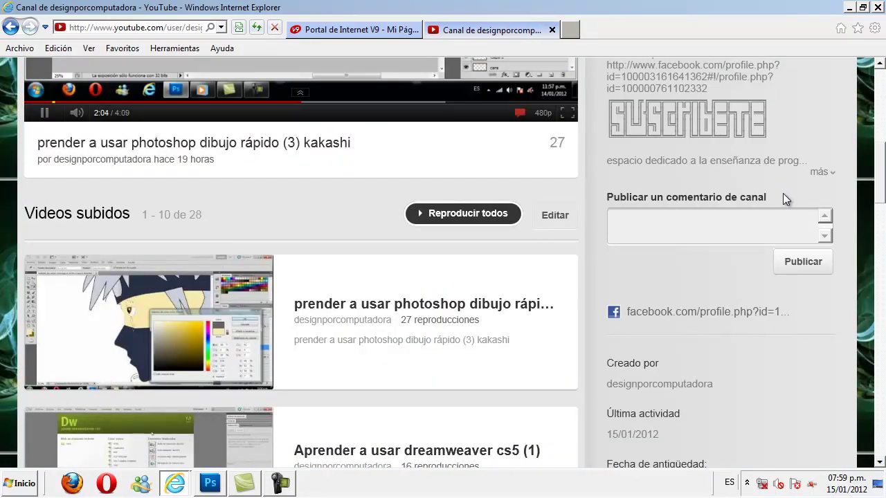
- Scroll down the YouTube channel page, then close its tab
{"action": "left_click_drag", "start_coordinate": [881, 179], "coordinate": [881, 133]}
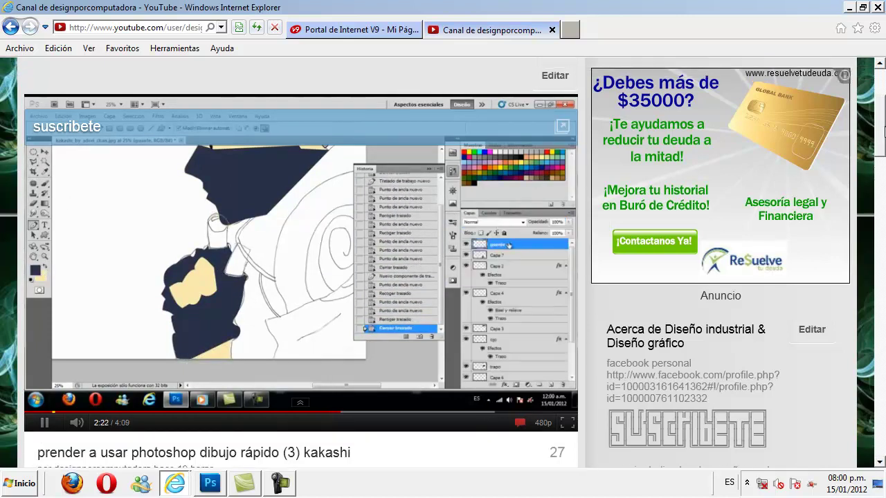
{"action": "scroll", "coordinate": [443, 263], "scroll_direction": "down", "scroll_amount": 1}
{"action": "scroll", "coordinate": [443, 263], "scroll_direction": "down", "scroll_amount": 4}
{"action": "scroll", "coordinate": [443, 263], "scroll_direction": "down", "scroll_amount": 3}
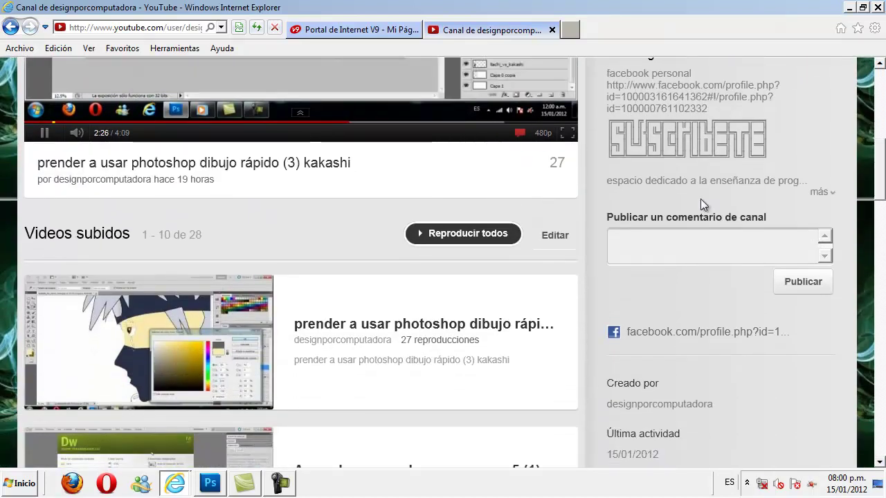
{"action": "left_click", "coordinate": [552, 30]}
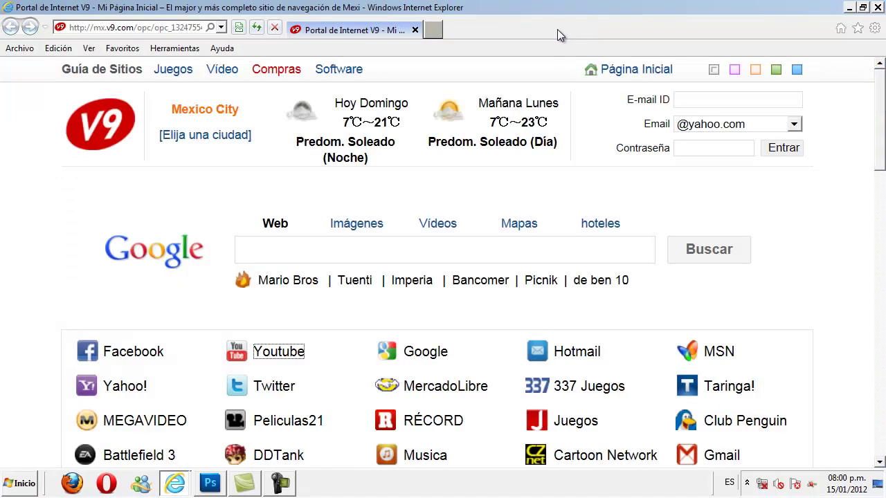
- Close the Internet Explorer window to return to the desktop
{"action": "left_click", "coordinate": [877, 7]}
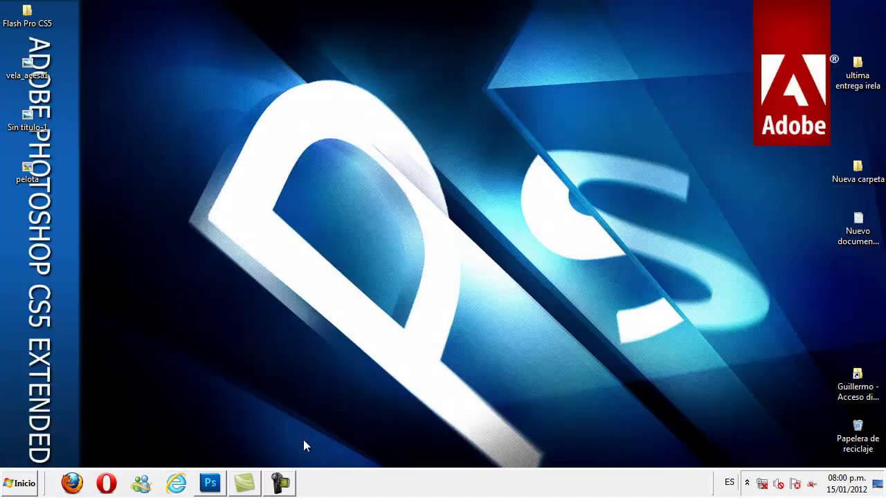